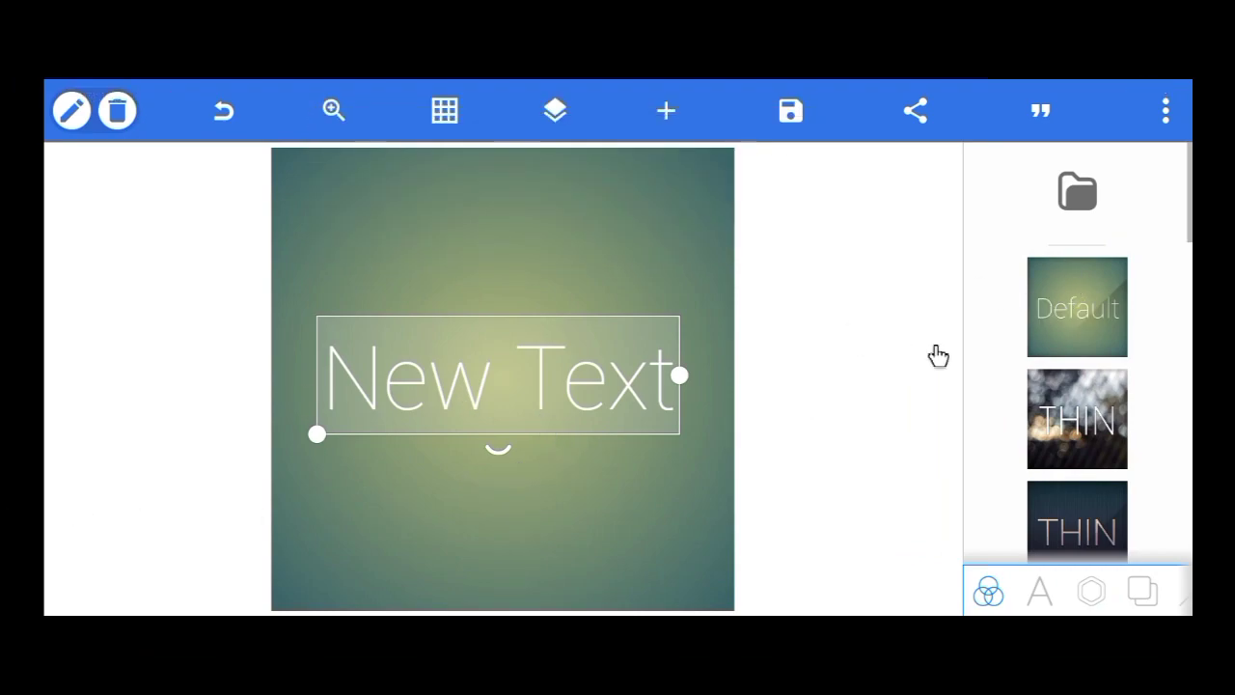
Resize the canvas using the Youtube thumbnail preset, 1280 wide by 720 high
click(1142, 591)
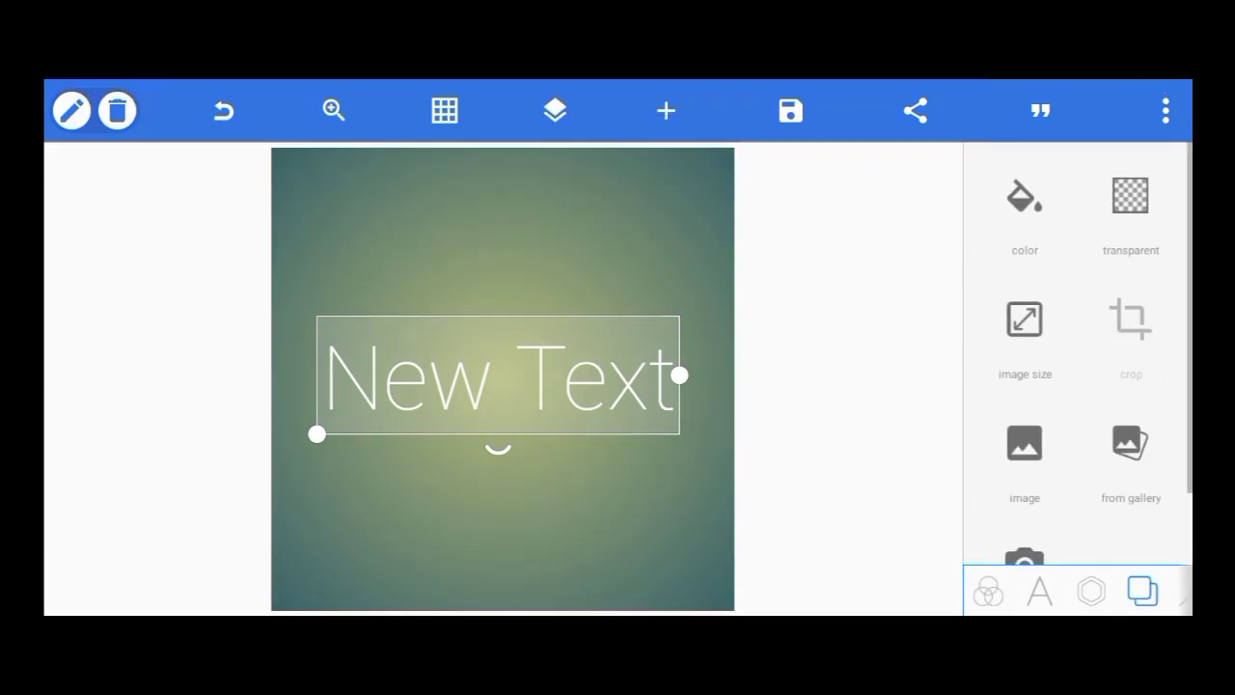
click(1025, 320)
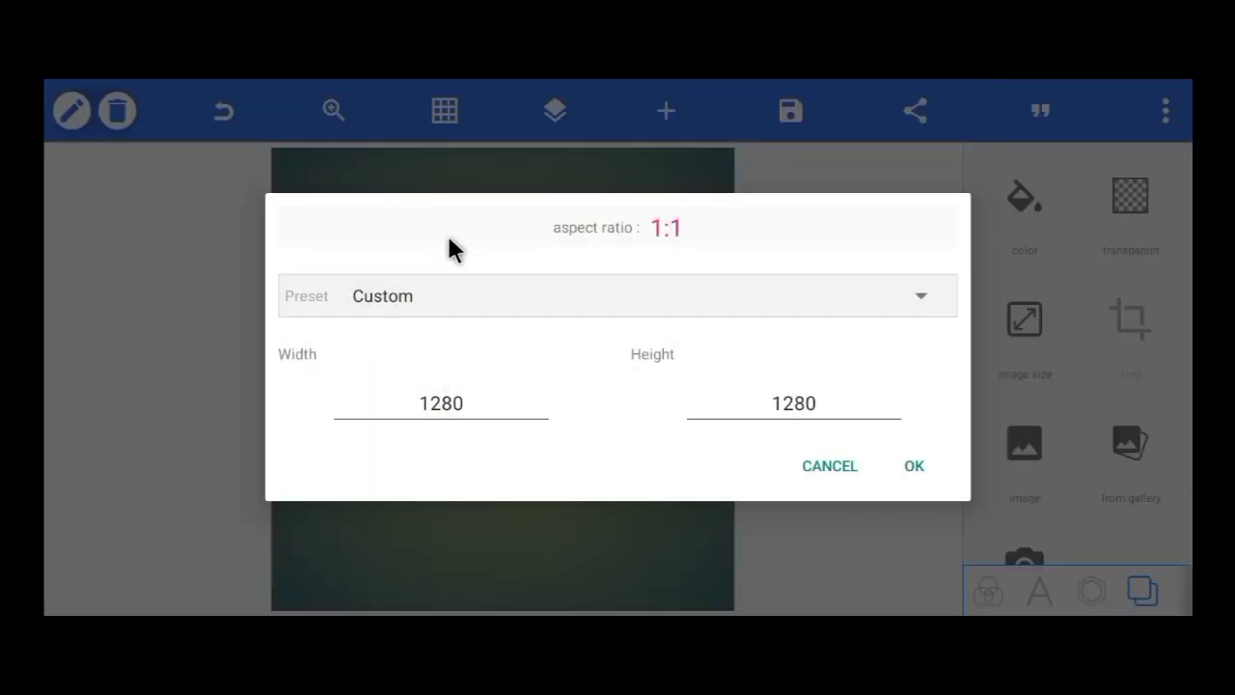
click(565, 314)
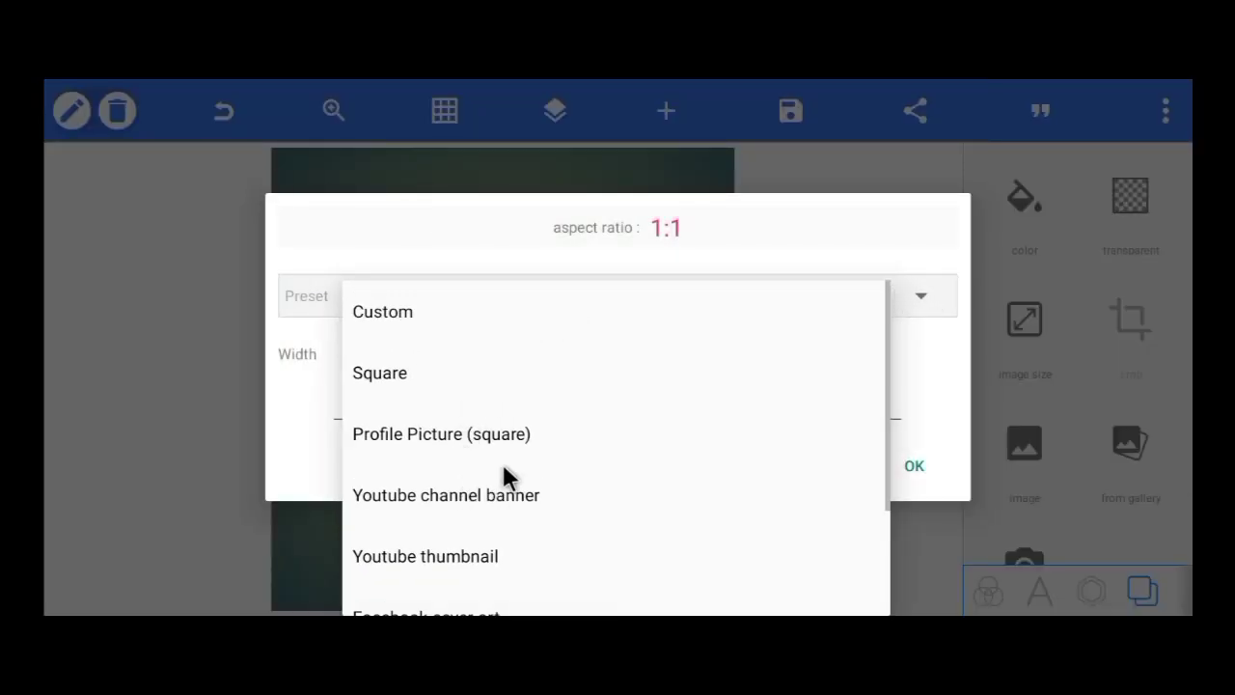
click(501, 492)
click(537, 307)
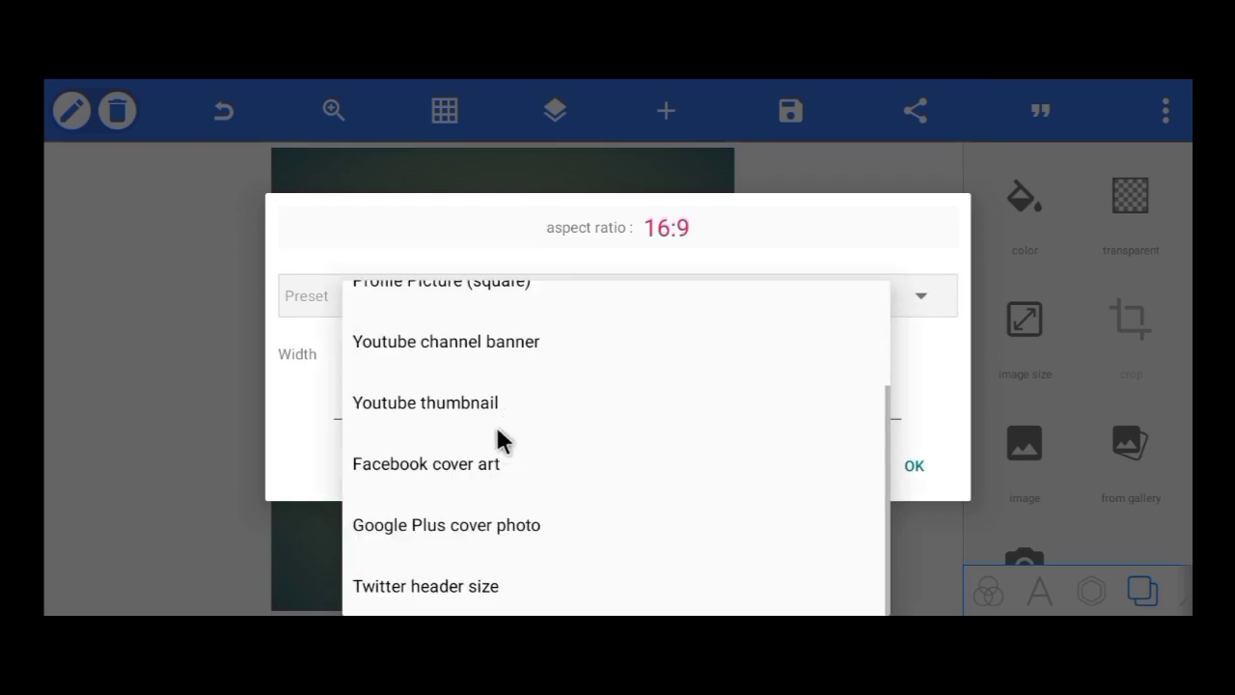
click(449, 395)
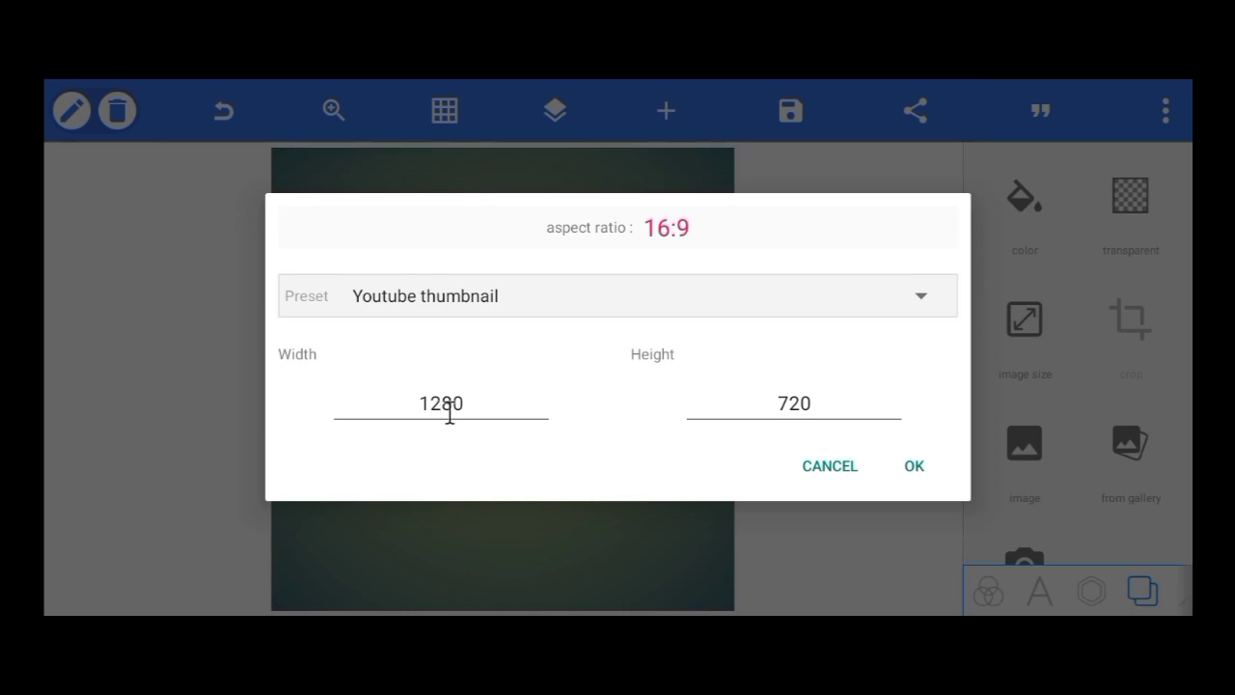
click(912, 466)
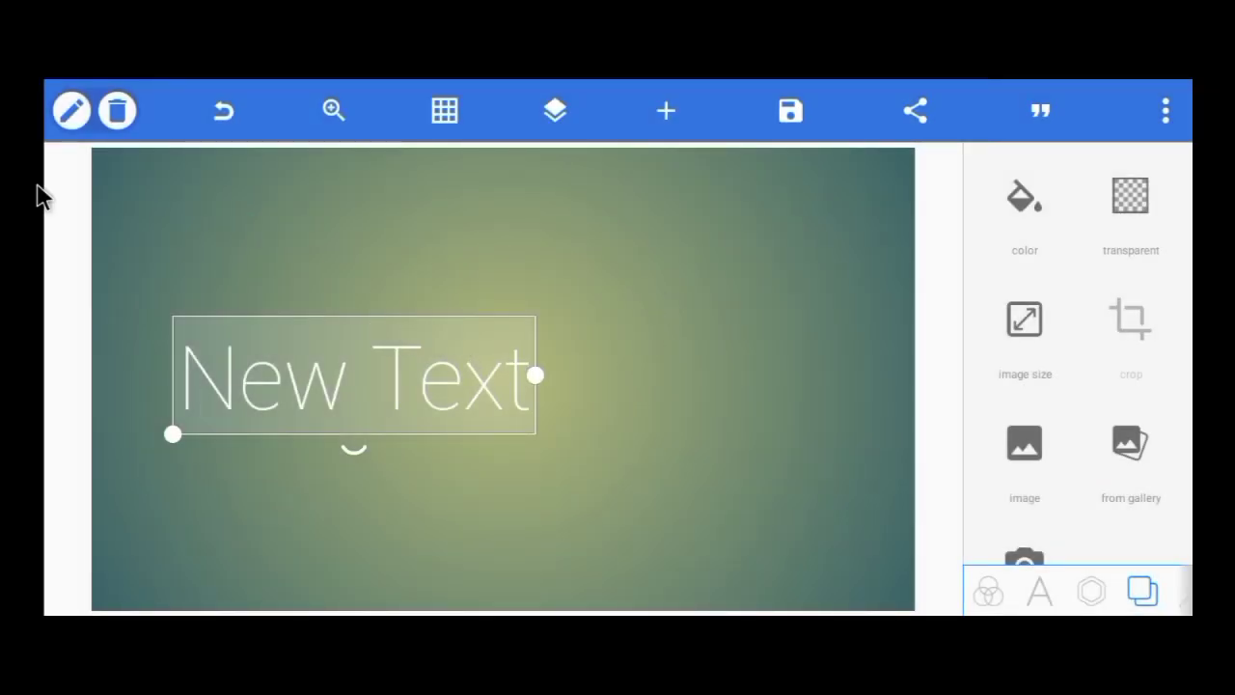
Delete the default "New Text" object from the canvas
drag(391, 354, 582, 335)
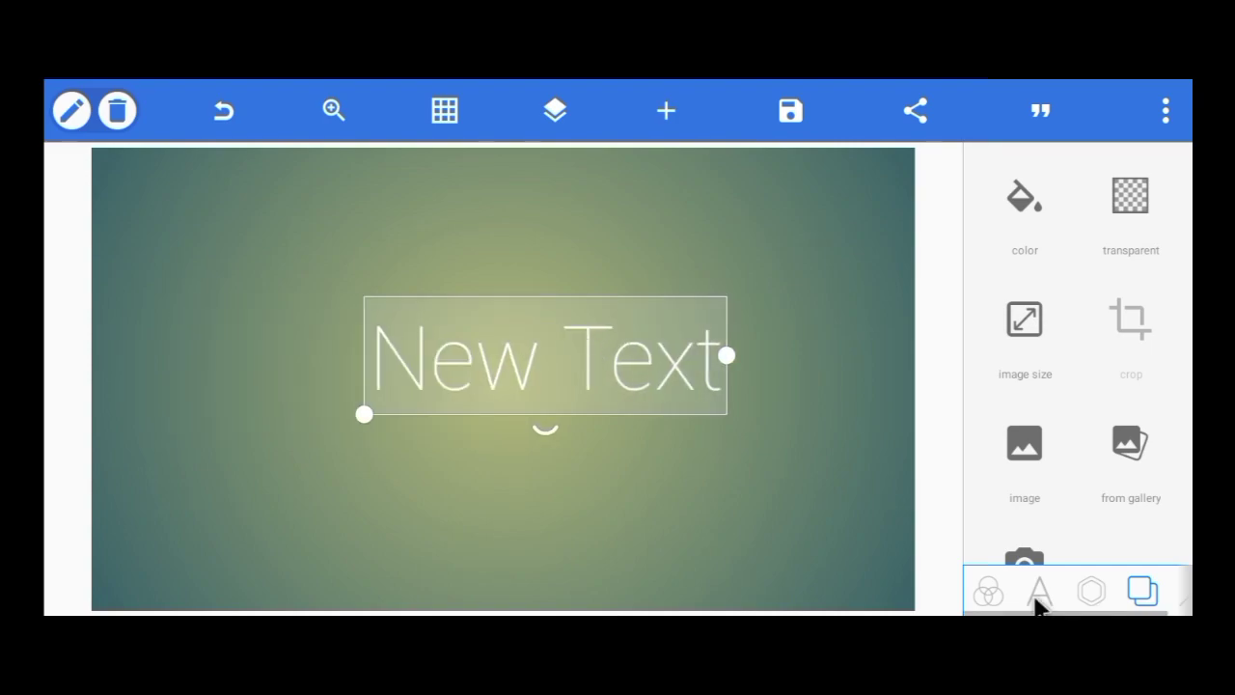
click(1039, 592)
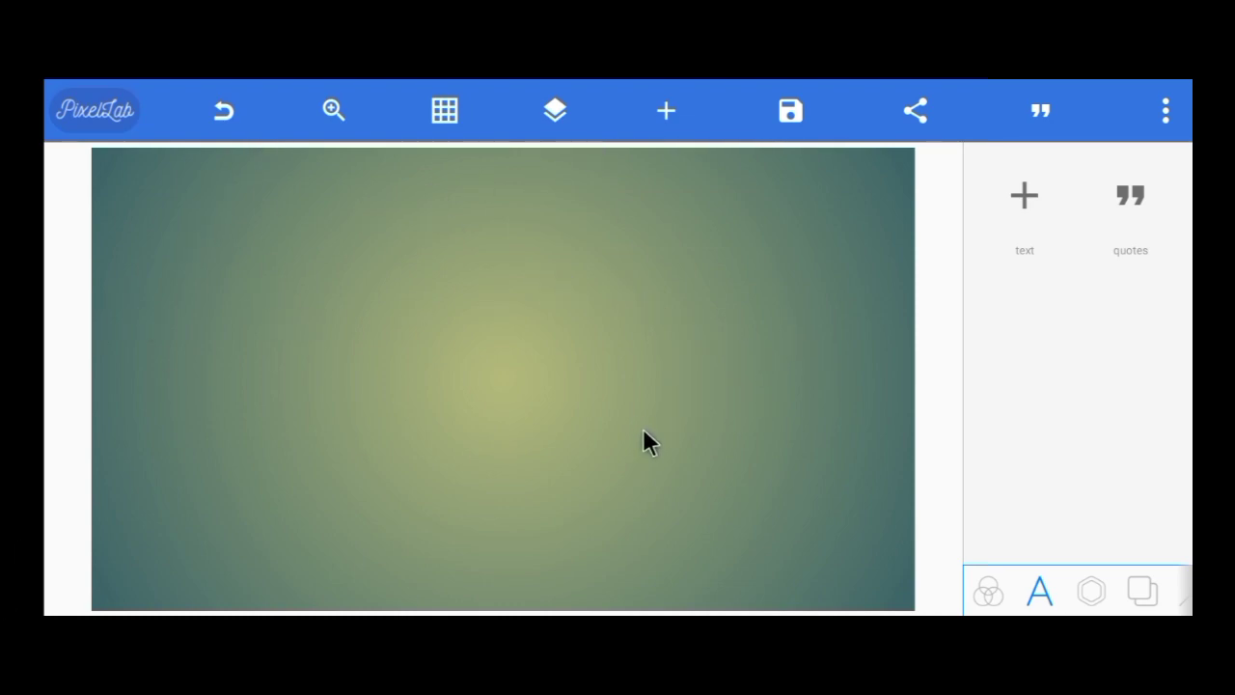
Import the uncropped cut-out picture of the shocked man in a cap and place it over the left part of the canvas
click(1090, 584)
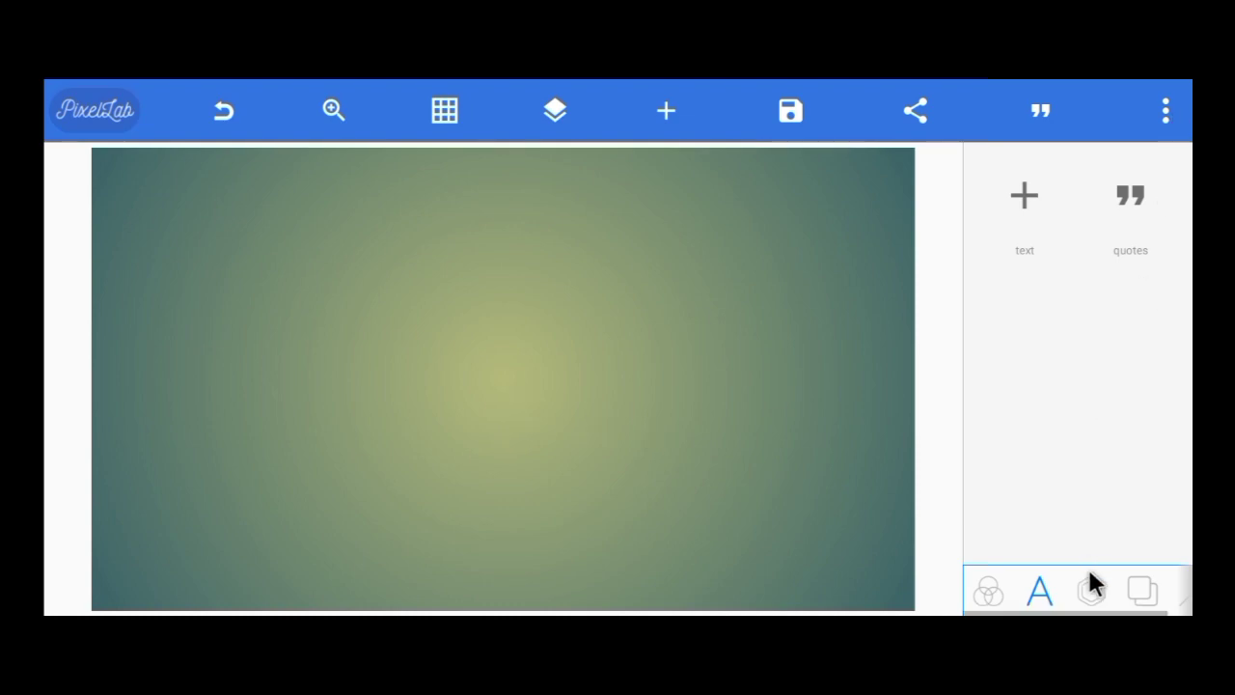
click(1093, 584)
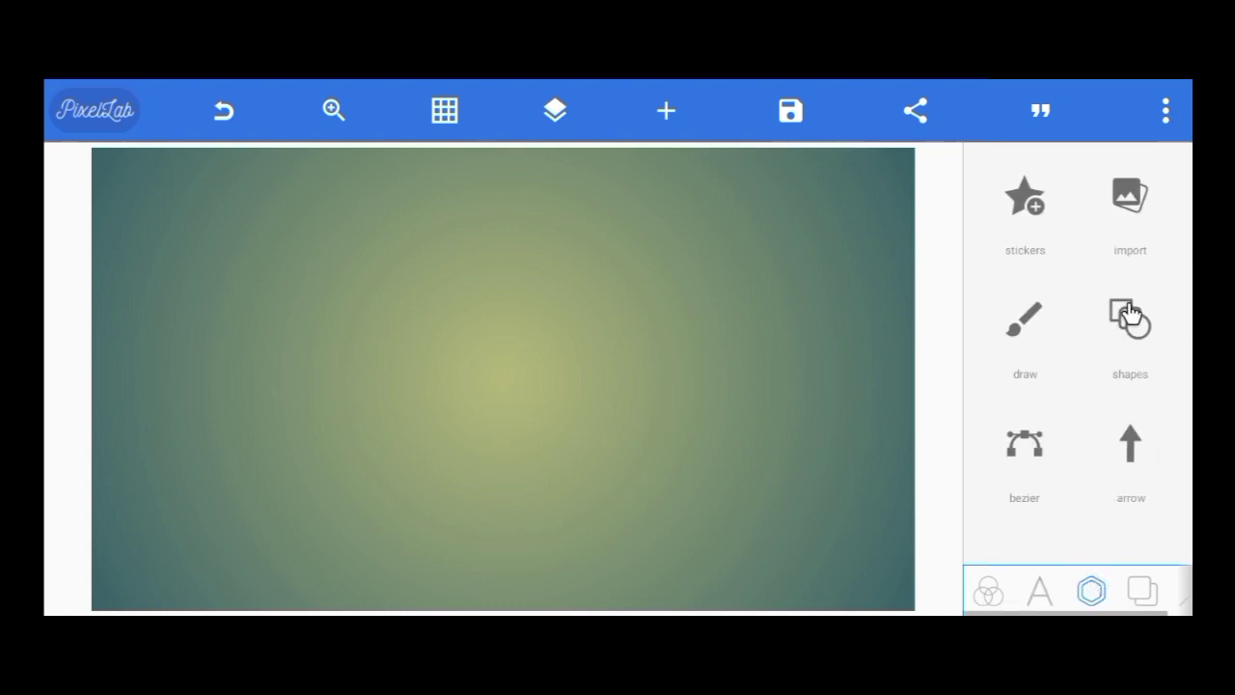
click(1137, 218)
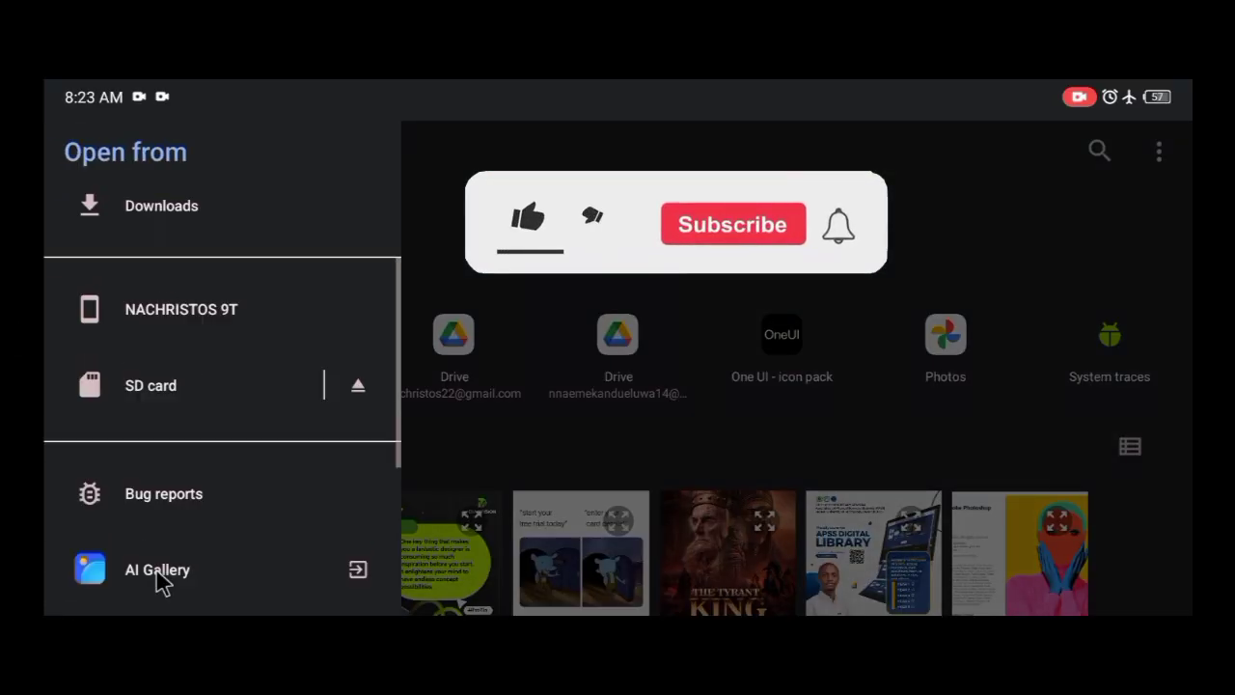
click(158, 577)
scroll(589, 342, down, 4)
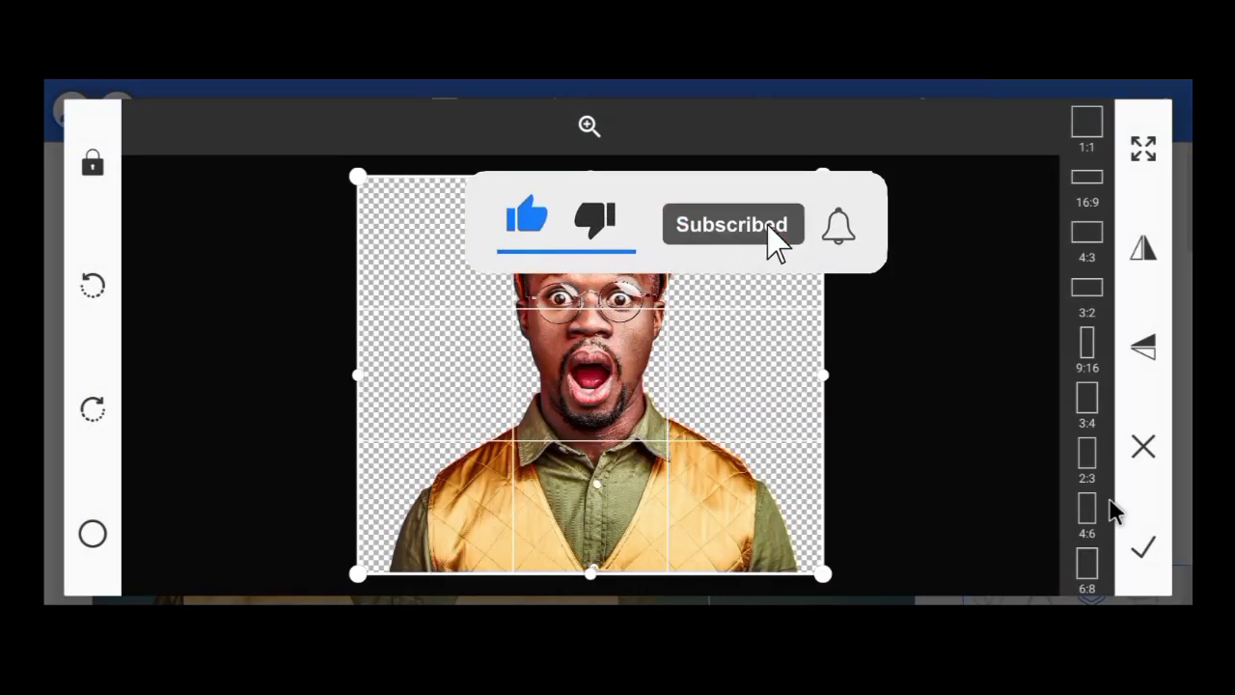
click(1141, 546)
drag(395, 405, 323, 415)
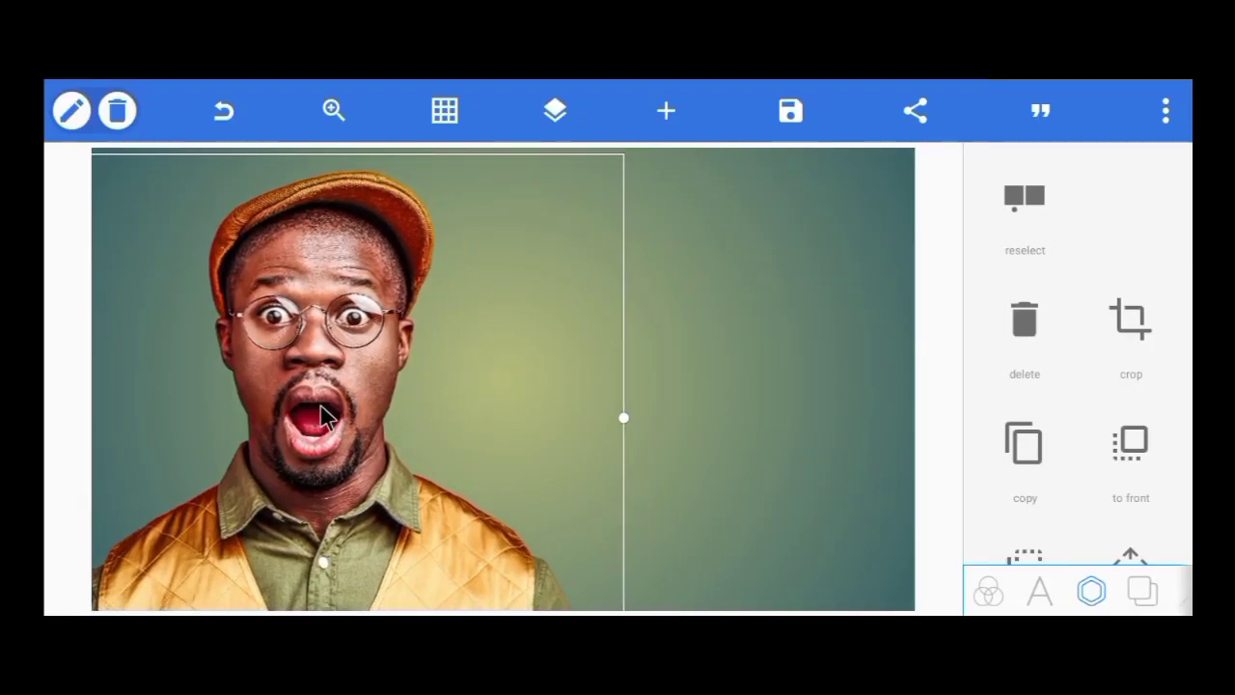
click(690, 381)
Try a duplicate of the man's picture on the right half of the canvas and delete that copy
click(232, 390)
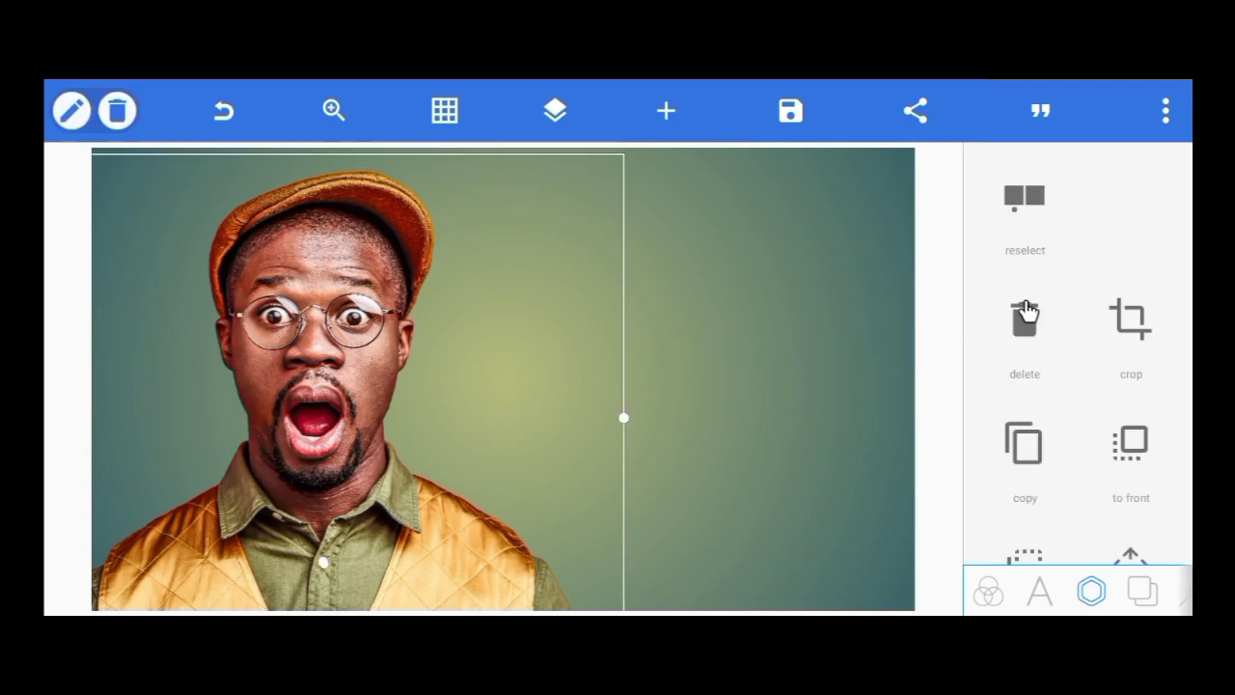
click(1029, 465)
drag(353, 419, 918, 417)
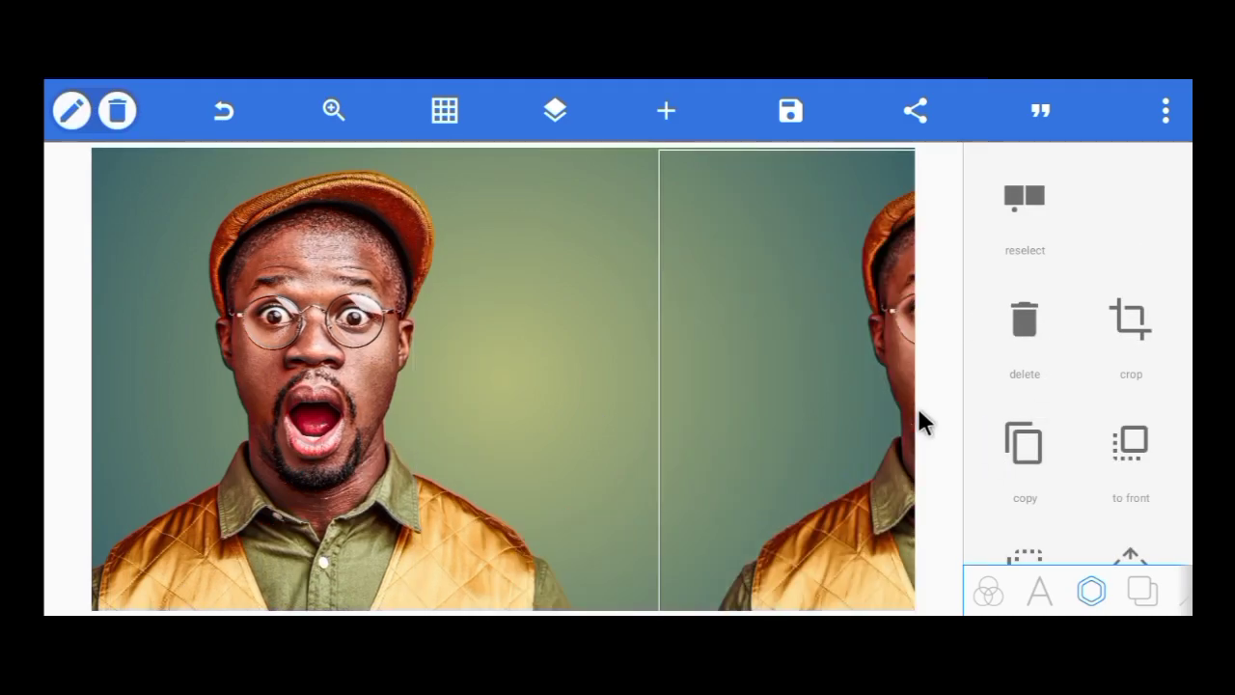
drag(865, 331, 699, 339)
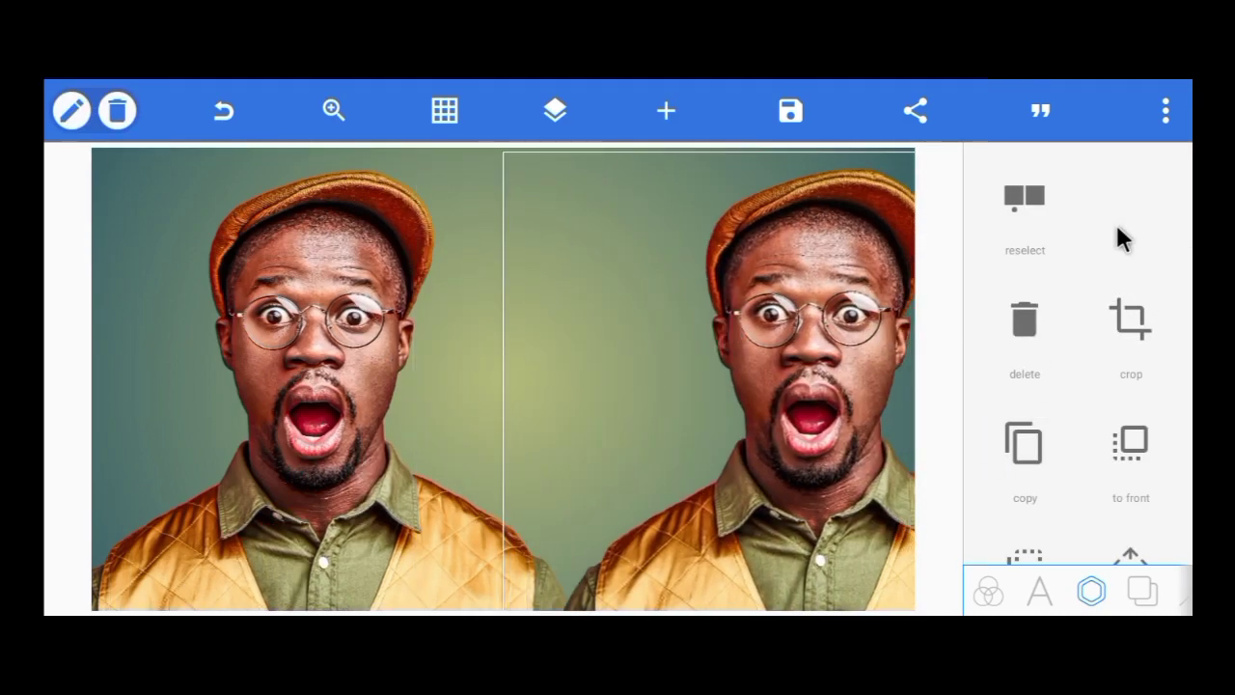
click(1025, 322)
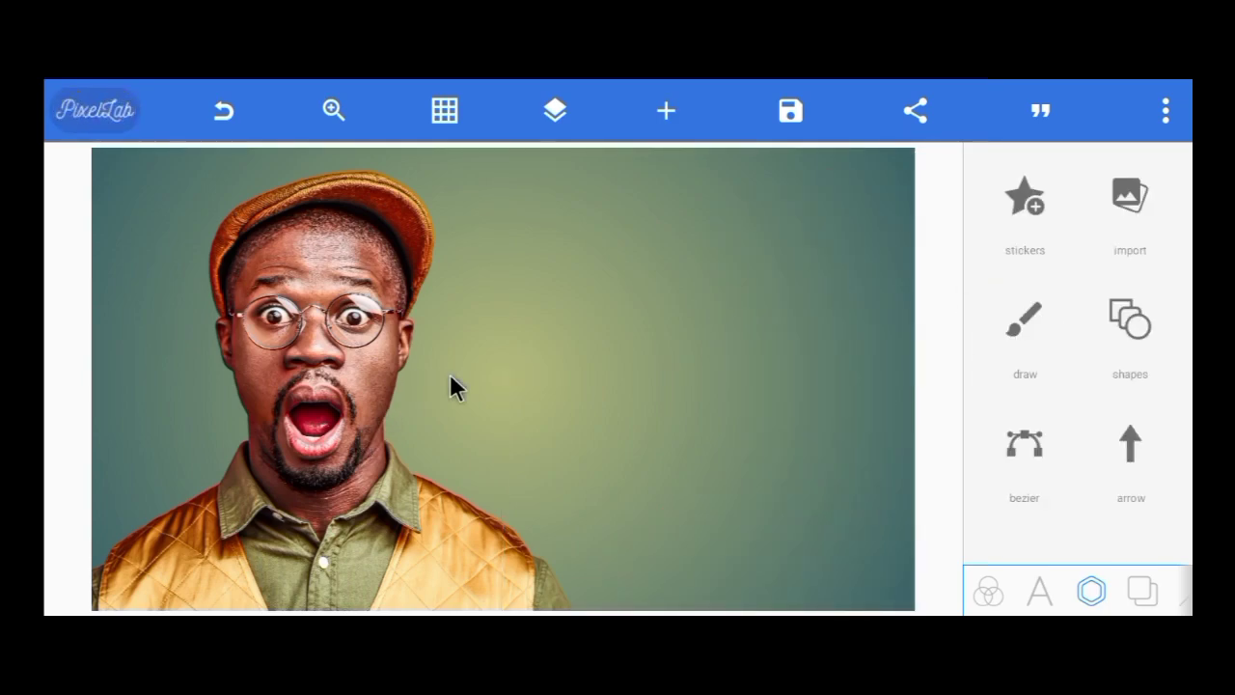
Lock the layer of the man's picture and unlock it again
click(558, 113)
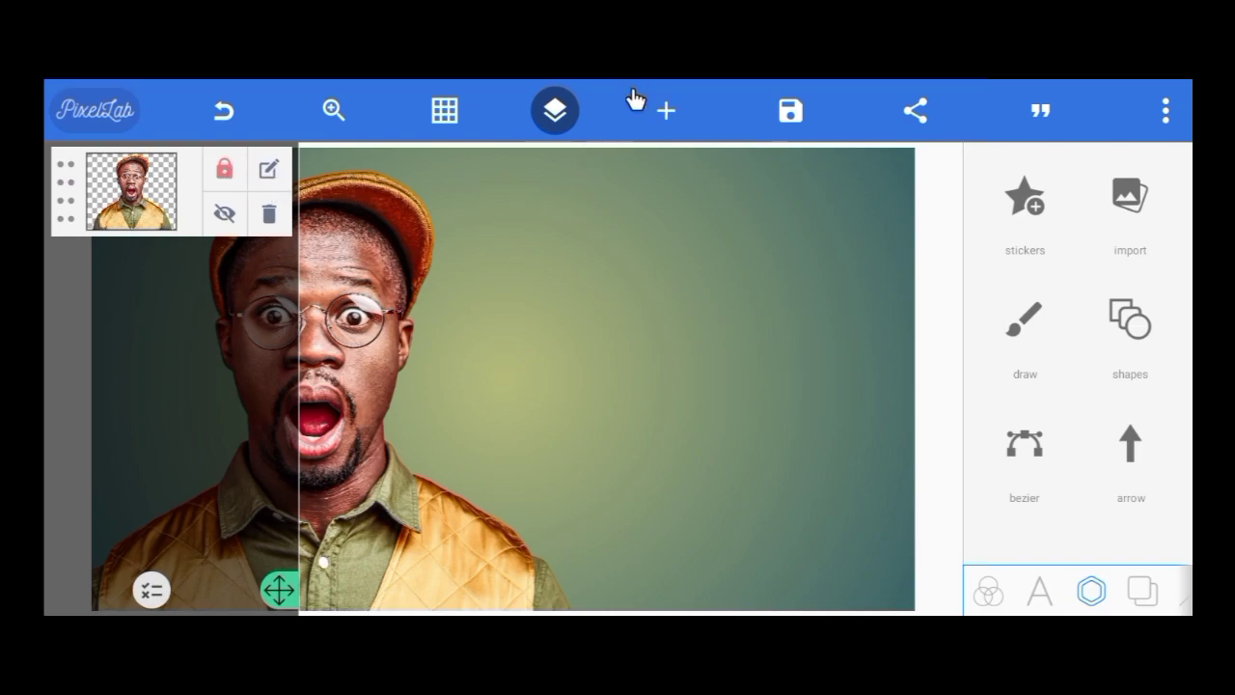
click(558, 113)
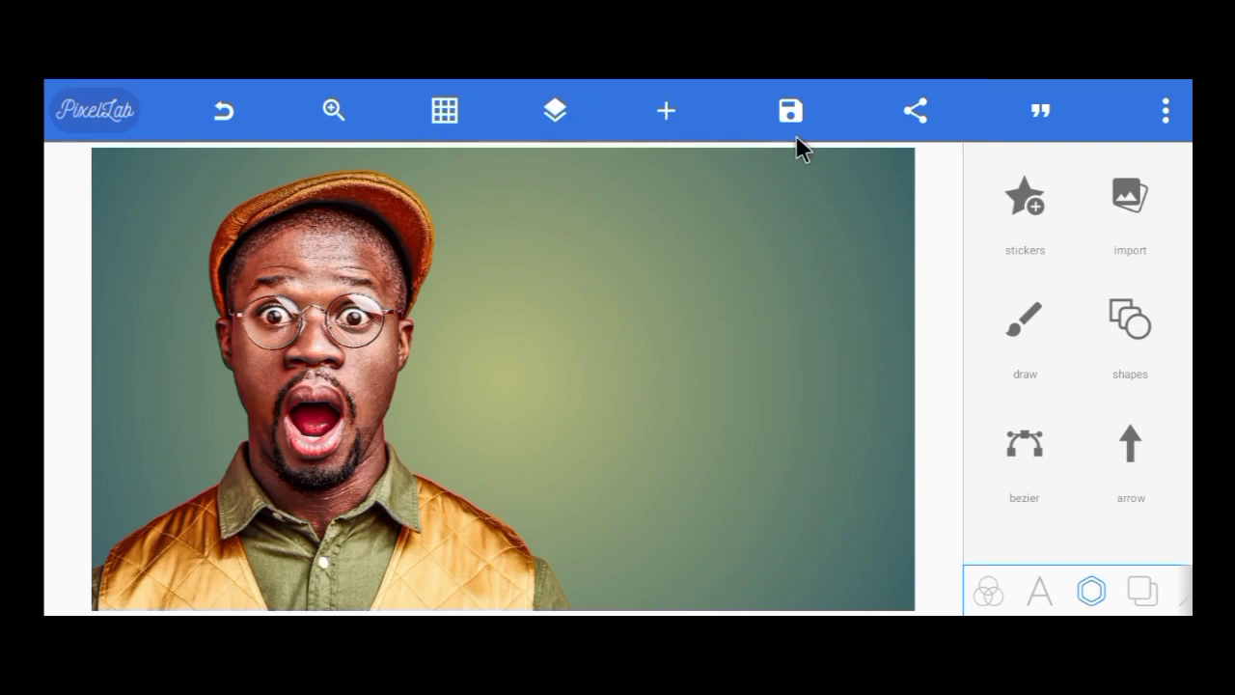
click(558, 116)
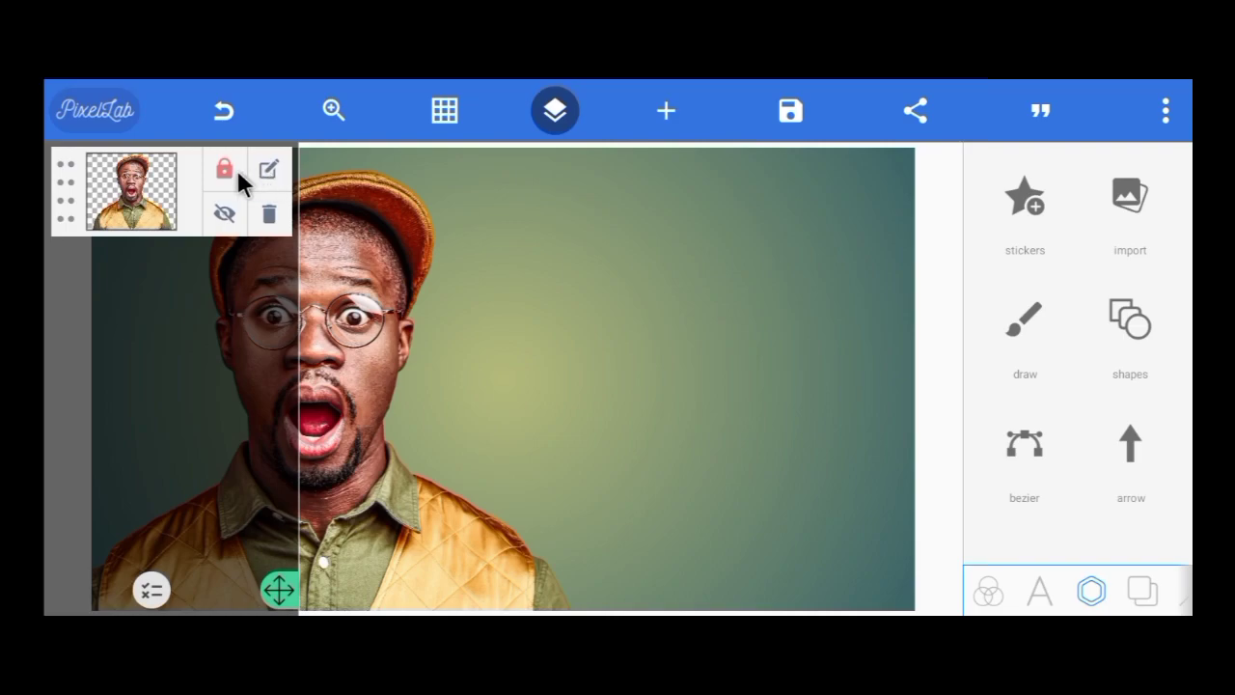
click(555, 115)
Enlarge the man's picture, reposition it so his head fills the left part of the canvas, and lock its layer
drag(422, 306, 364, 221)
drag(436, 458, 419, 386)
drag(553, 507, 652, 589)
drag(337, 266, 325, 418)
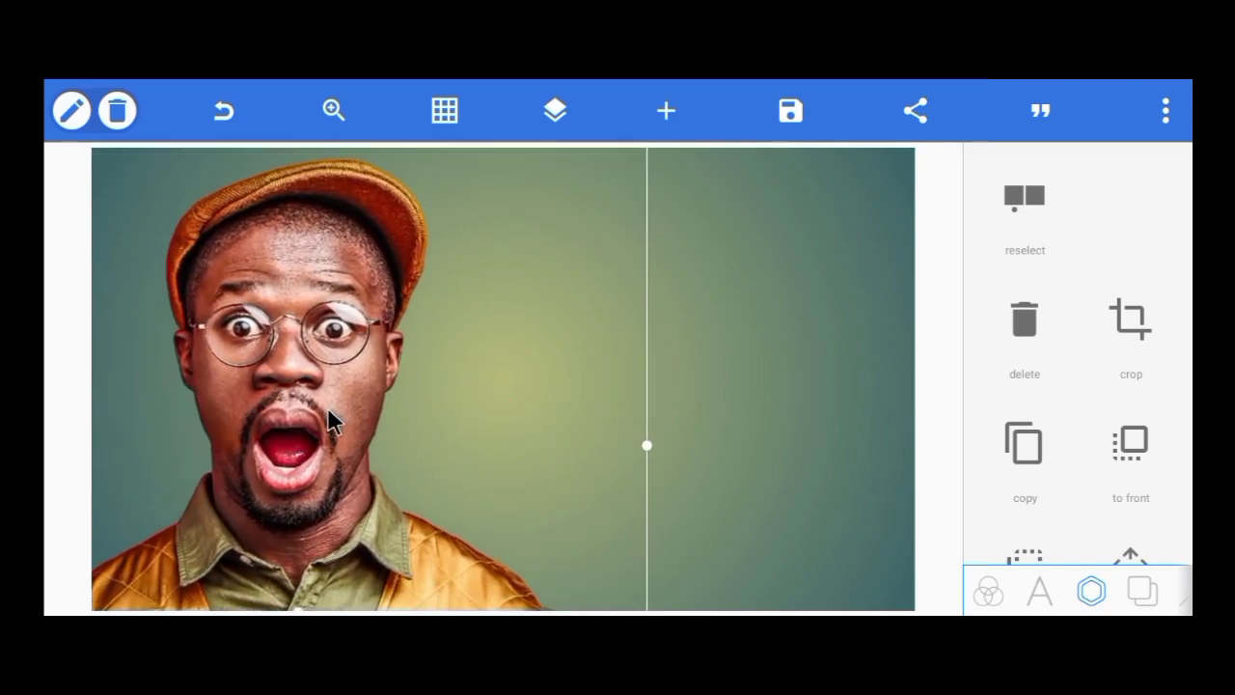
click(697, 314)
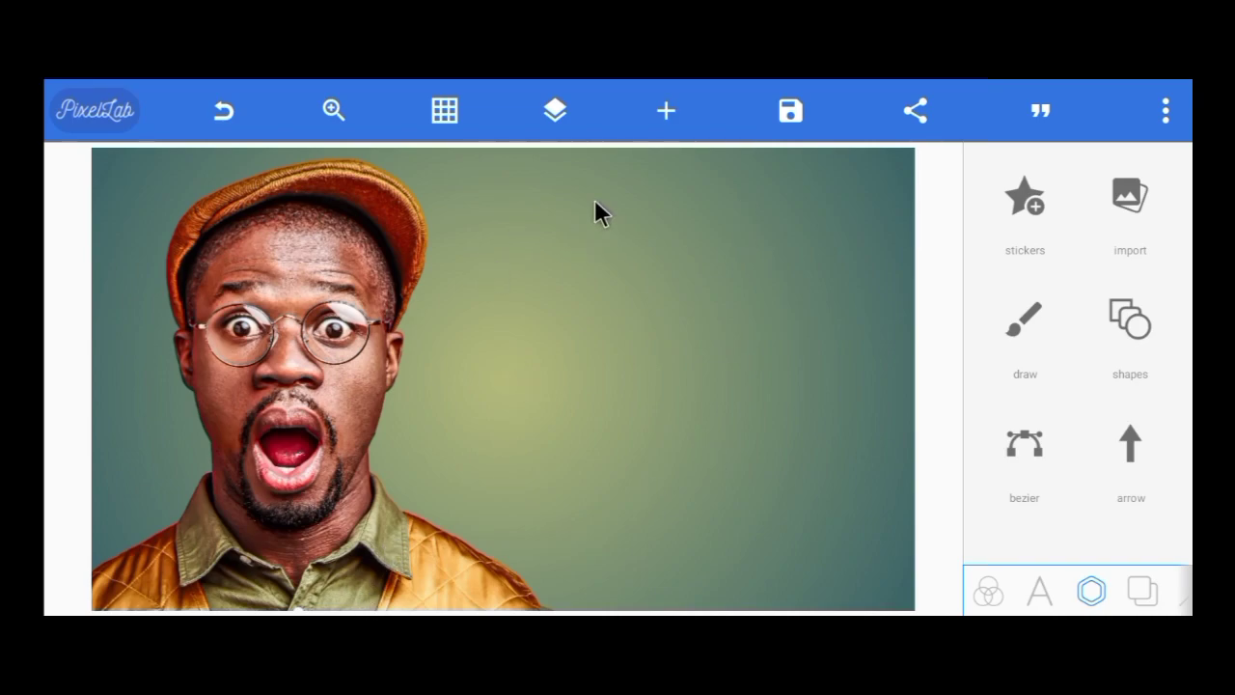
click(568, 127)
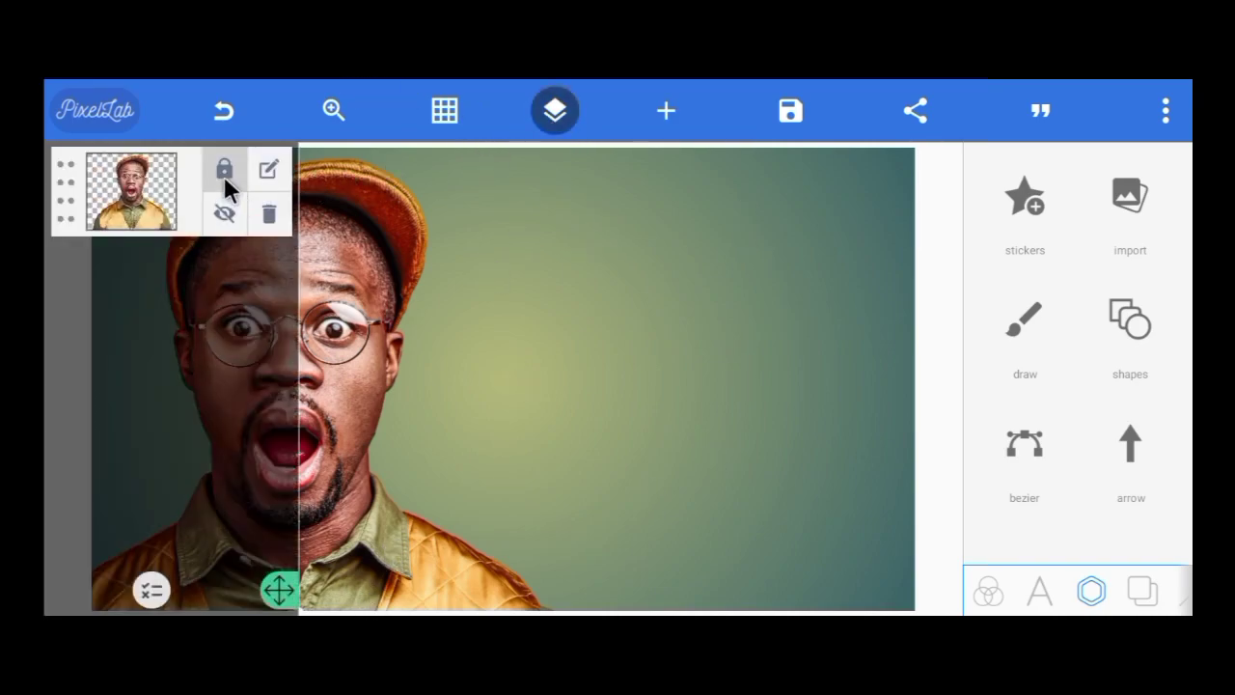
click(536, 118)
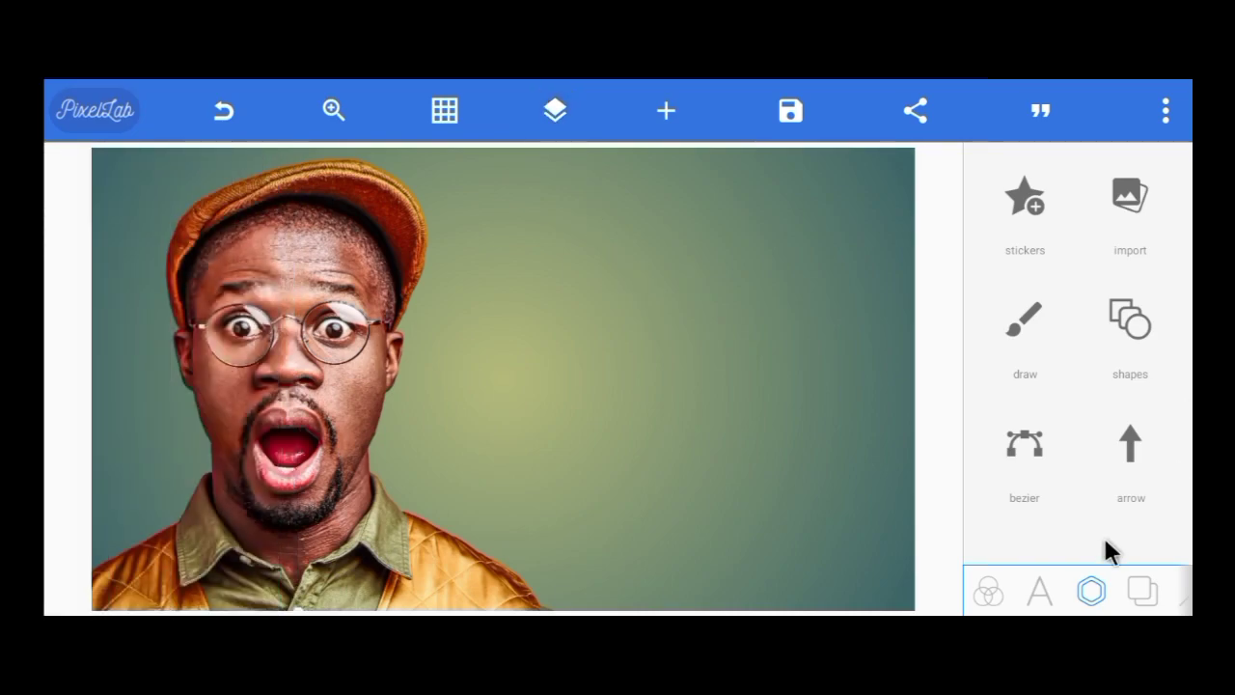
Try the orange-to-yellow and the blue gradient presets as the background fill
click(1158, 595)
click(1025, 197)
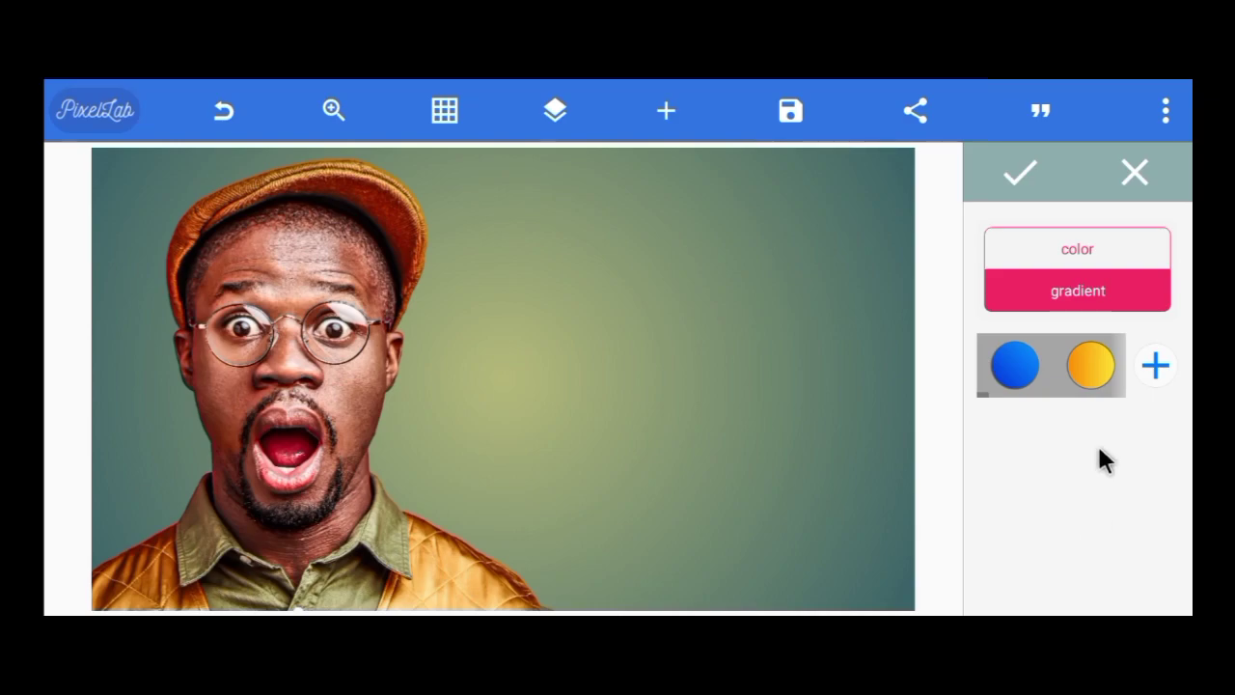
click(1085, 369)
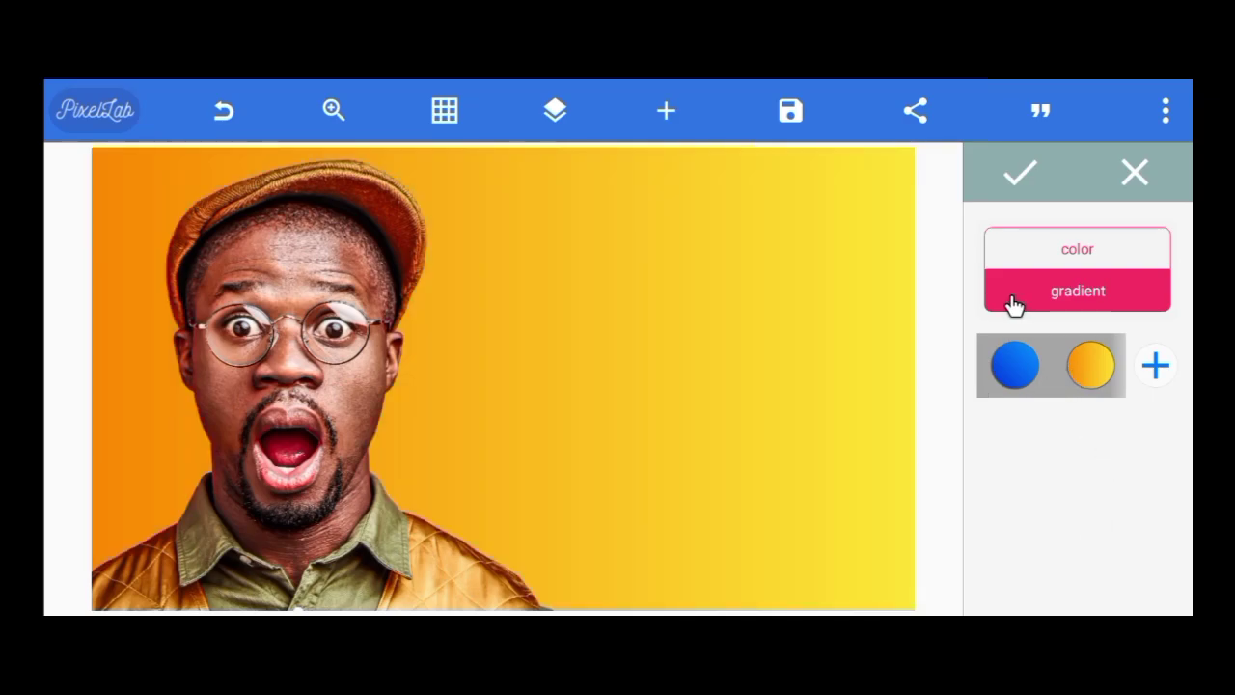
scroll(1014, 373, right, 1)
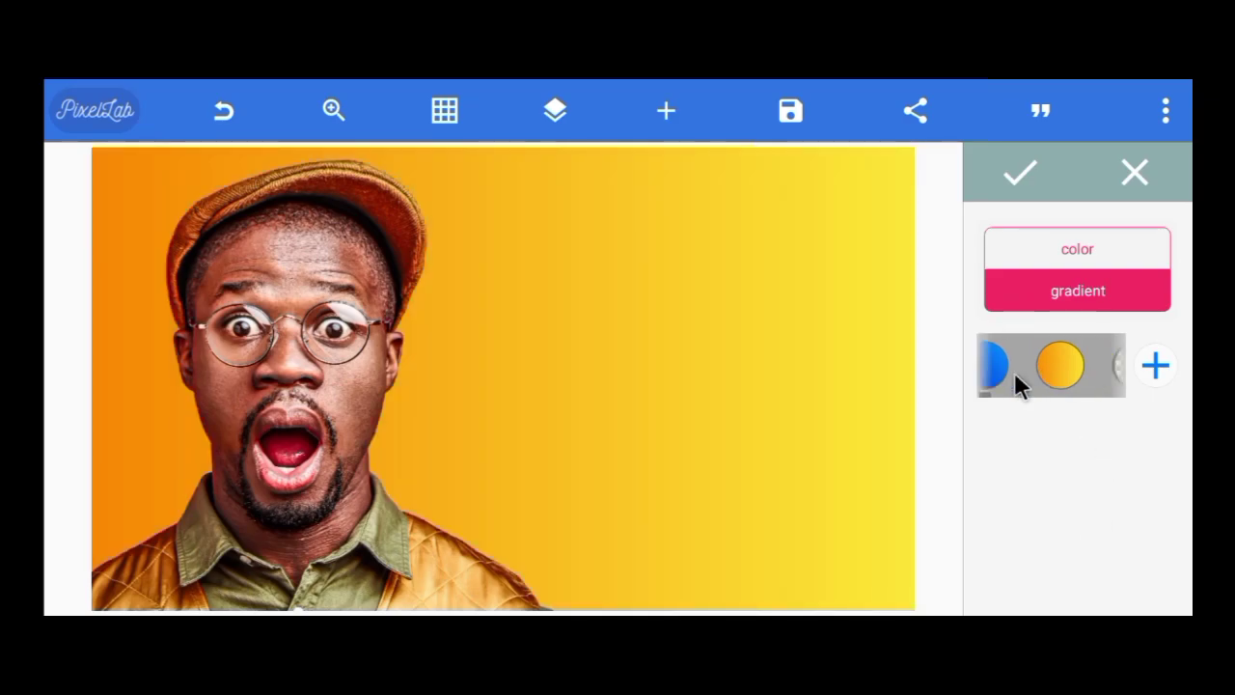
click(1014, 373)
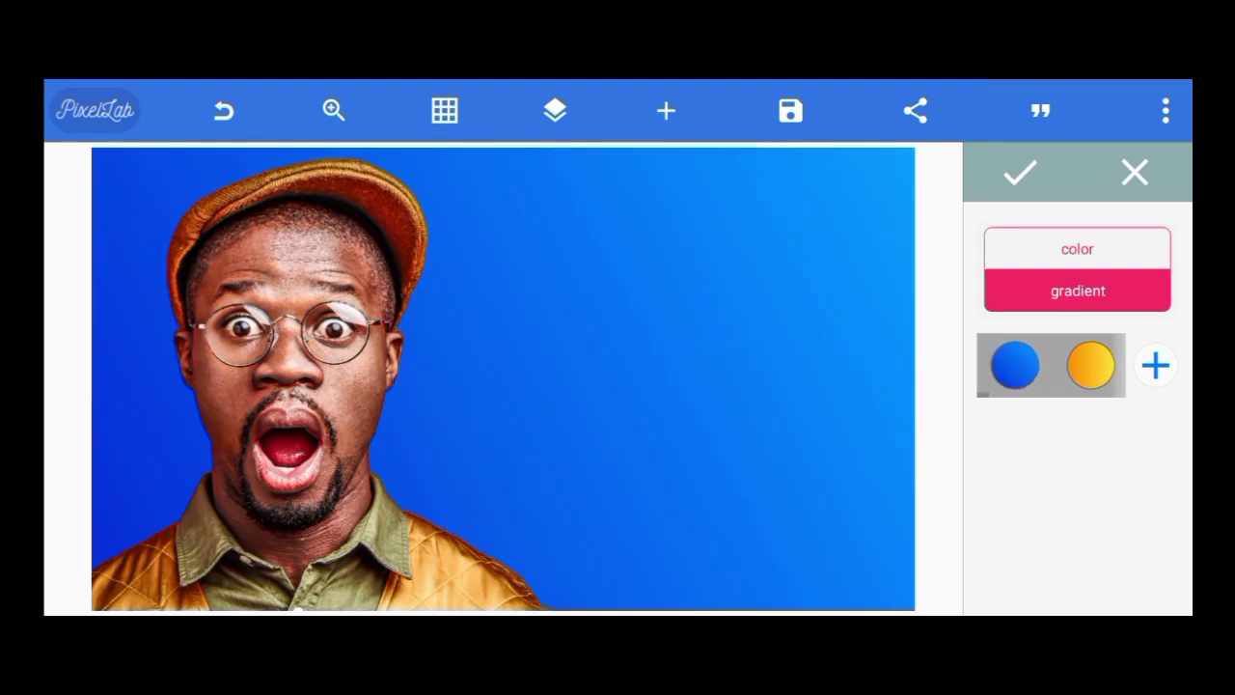
scroll(1051, 365, right, 2)
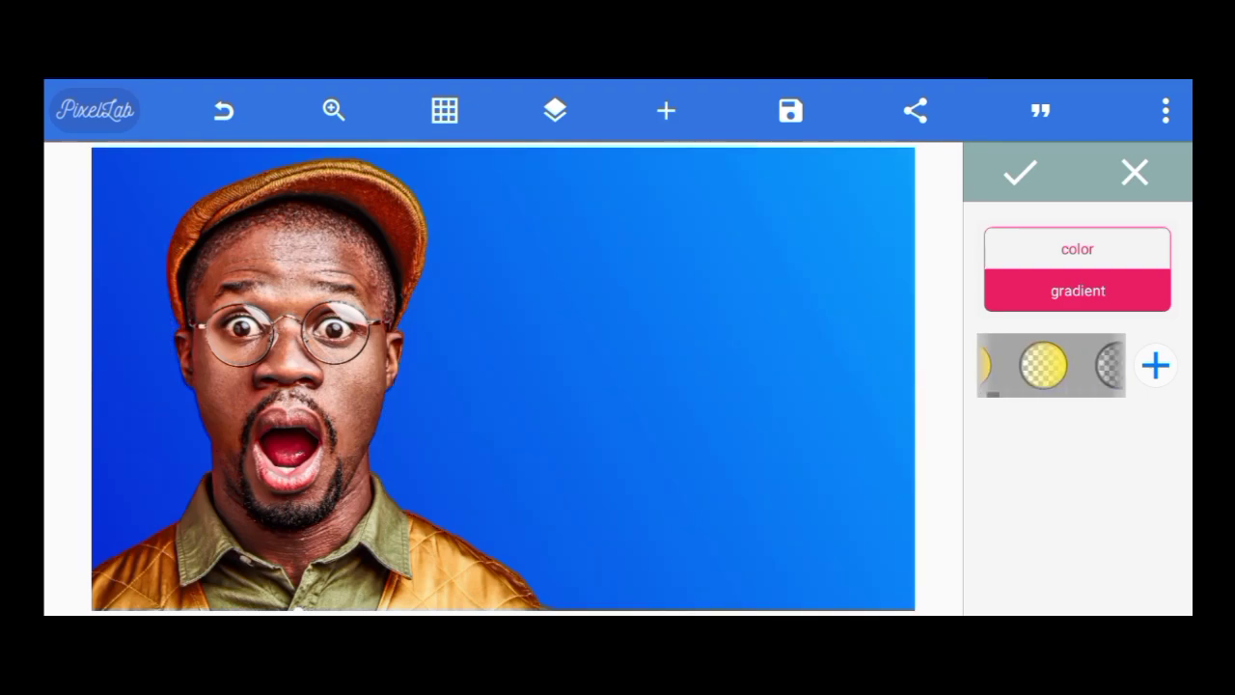
Fill the background with a custom solid golden yellow colour and apply it
click(1077, 249)
scroll(1051, 365, right, 1)
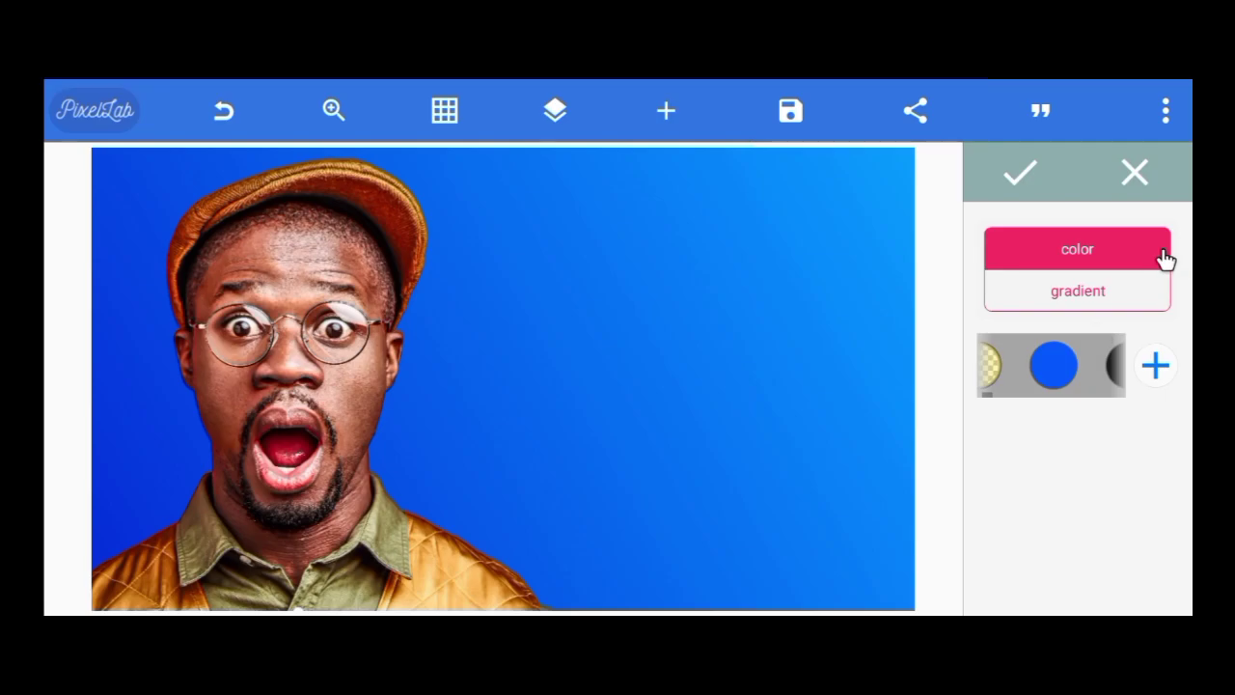
click(1155, 366)
drag(231, 253, 209, 226)
drag(1118, 298, 1149, 296)
drag(200, 241, 186, 230)
click(1115, 560)
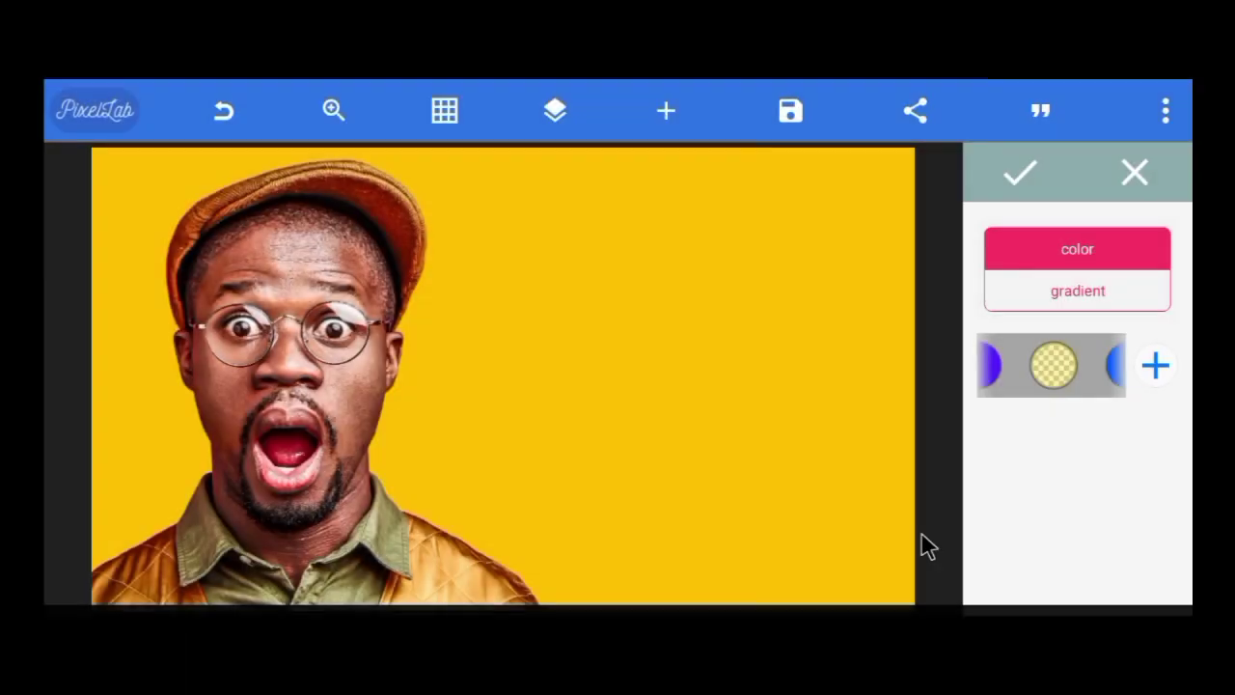
click(777, 385)
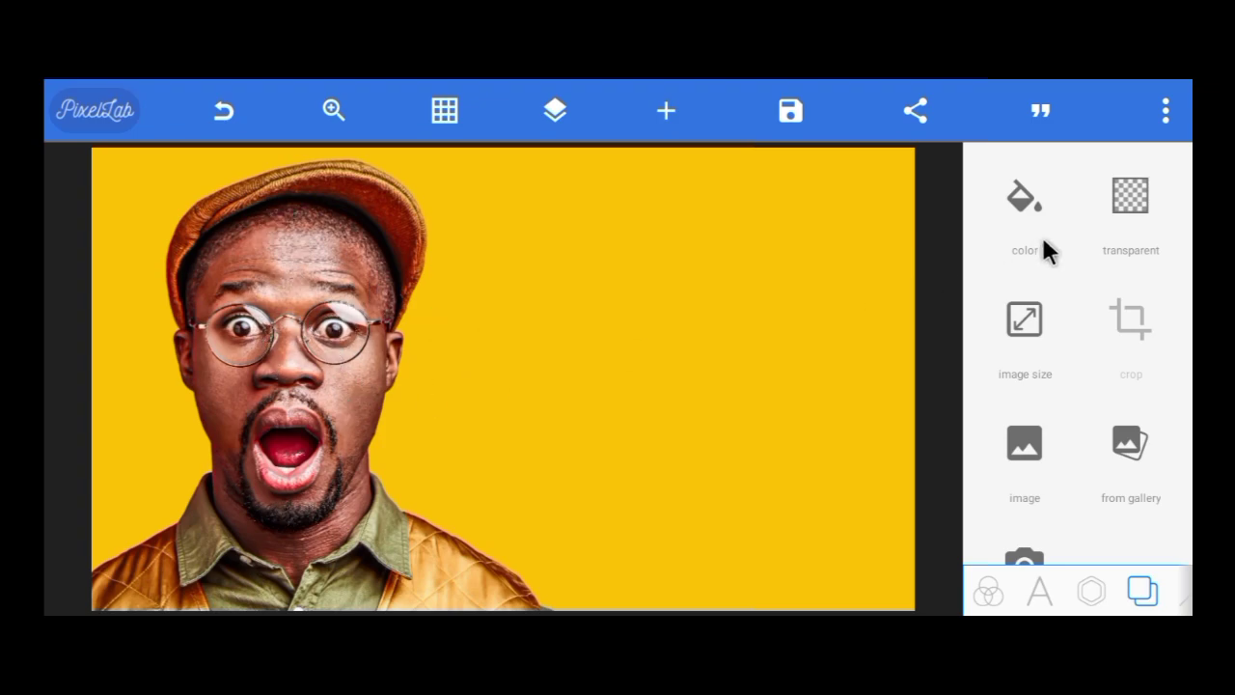
Add a text object in the empty area beside the man's face and set its wording to "how to"
click(1032, 588)
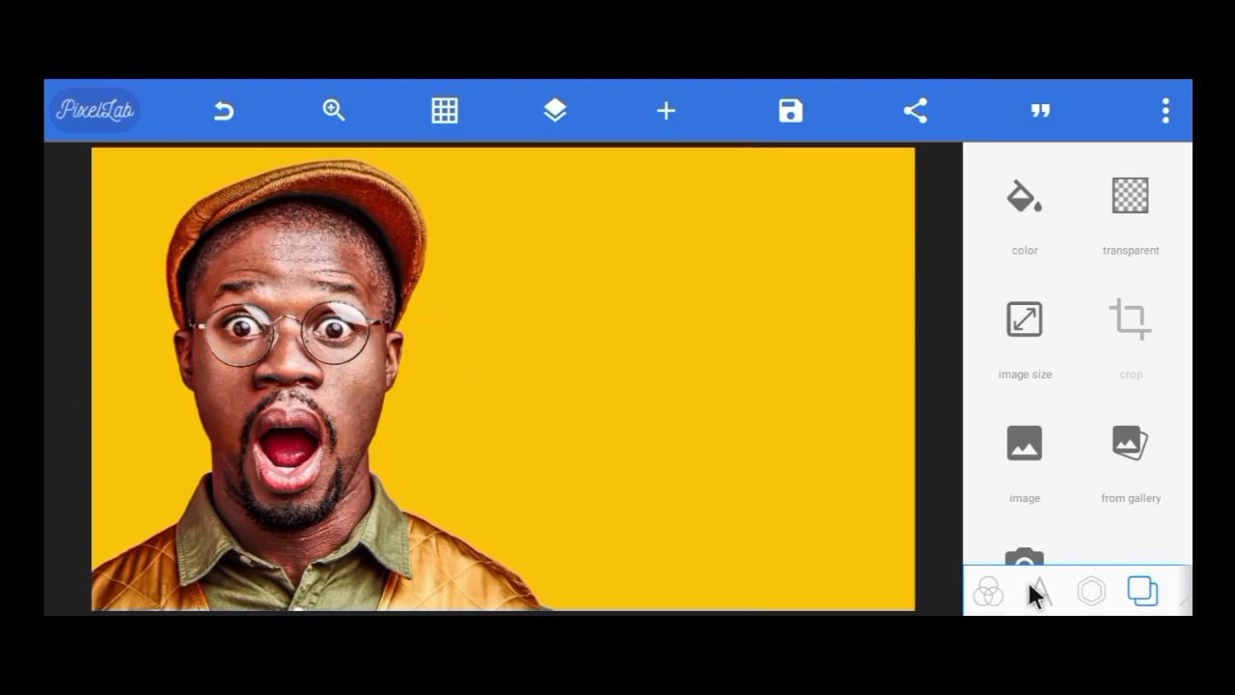
click(1024, 196)
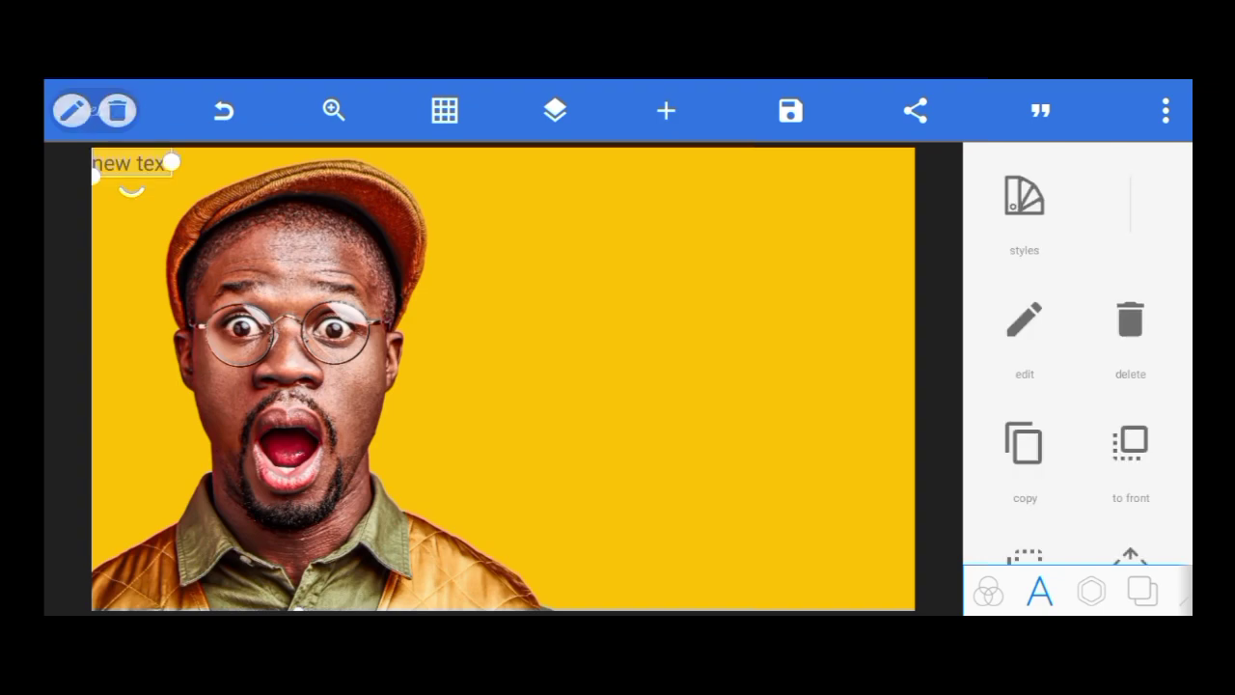
drag(131, 162, 608, 322)
double_click(608, 322)
click(349, 152)
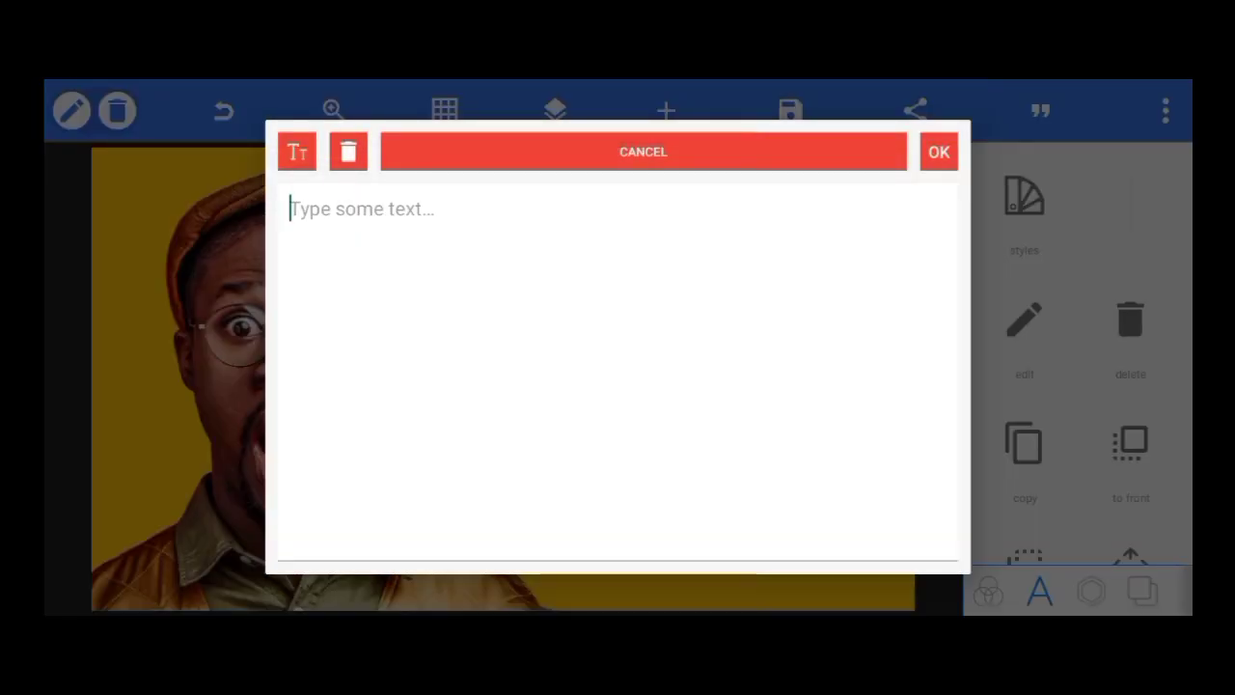
click(361, 209)
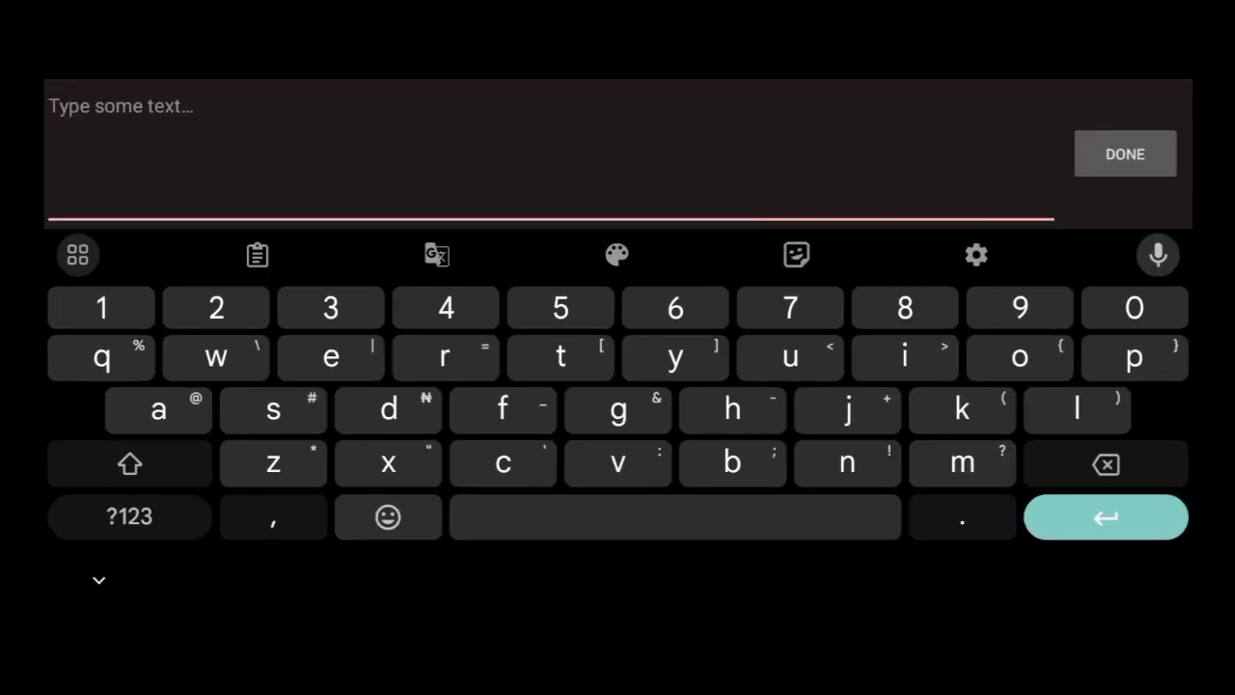
text(how t)
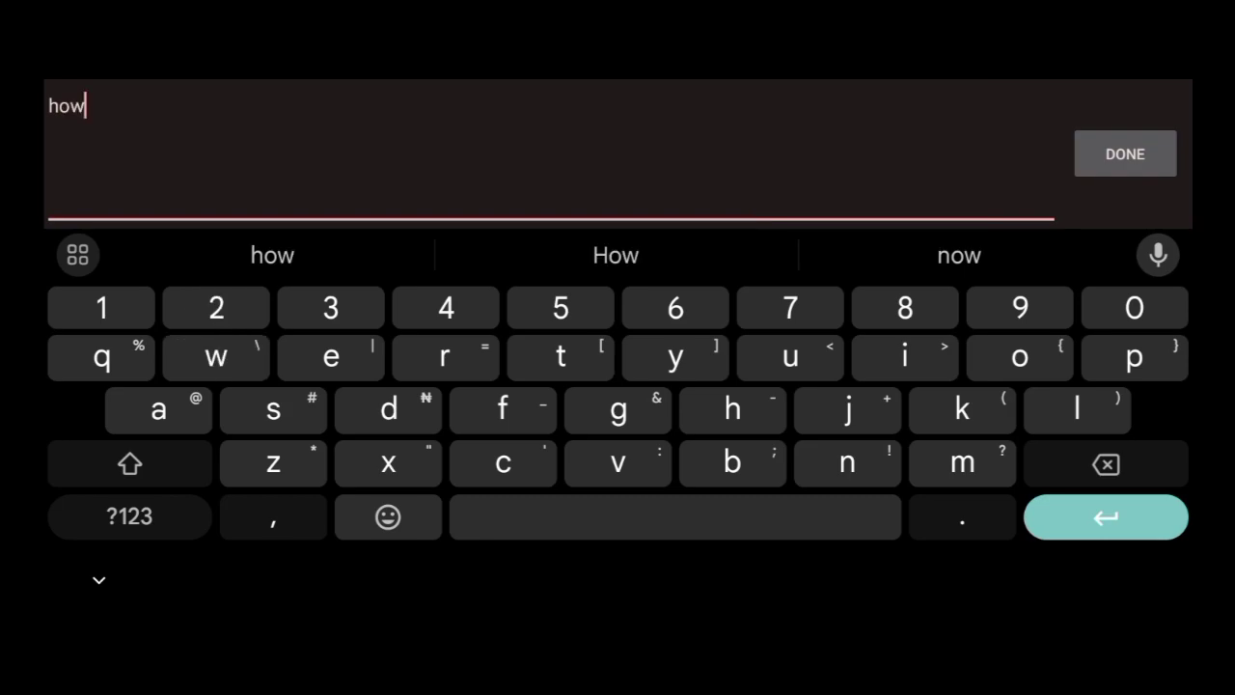
click(615, 255)
click(1125, 153)
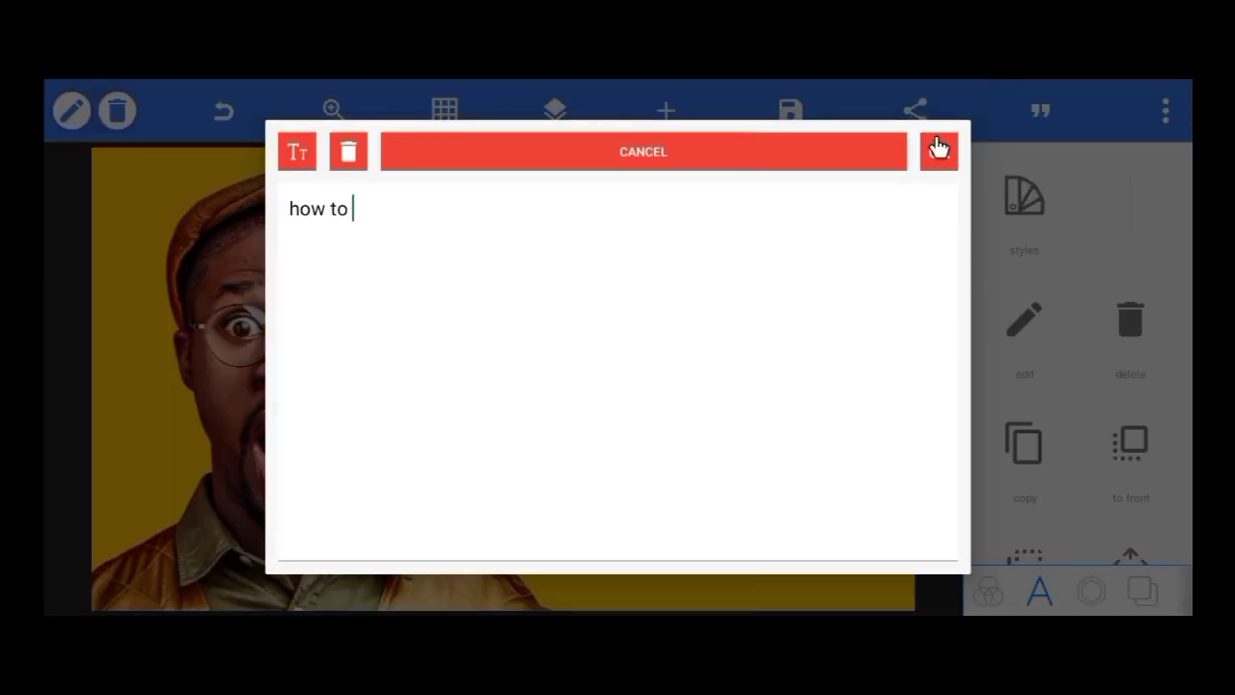
click(939, 148)
Set the "how to" text's font to Bebas-Regular and enlarge it in the upper part of the empty yellow area
scroll(1084, 463, down, 5)
click(1131, 294)
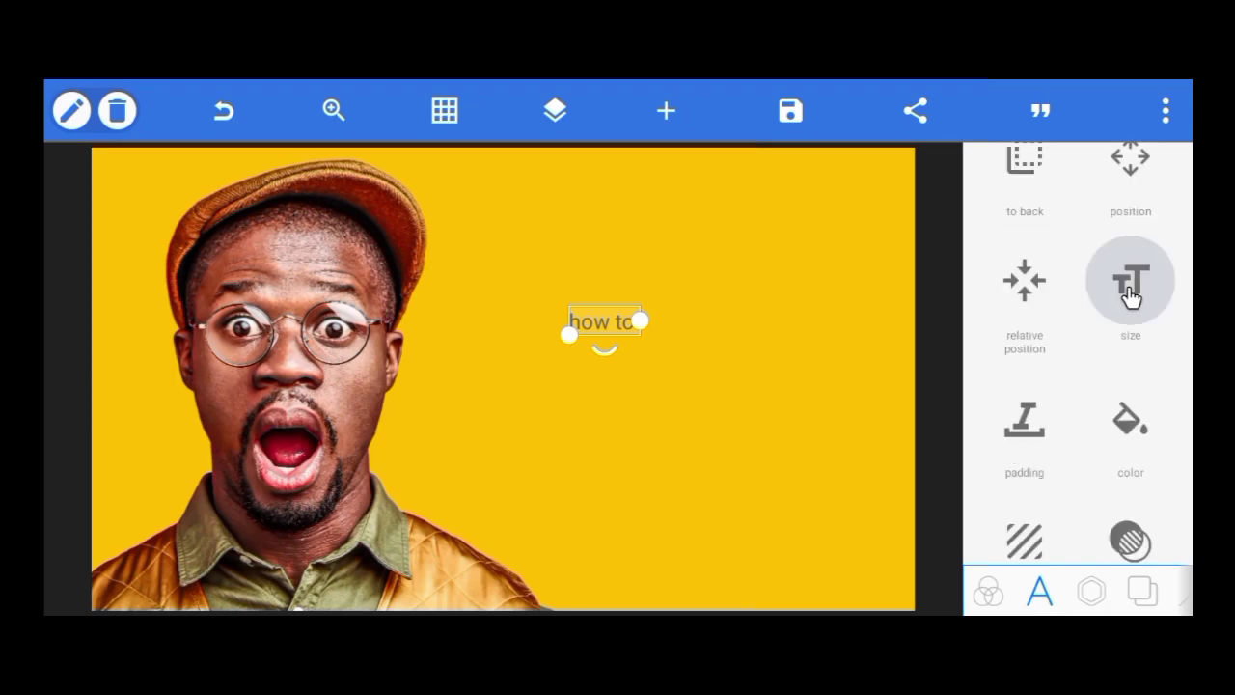
click(1024, 166)
scroll(1037, 309, up, 4)
click(1025, 455)
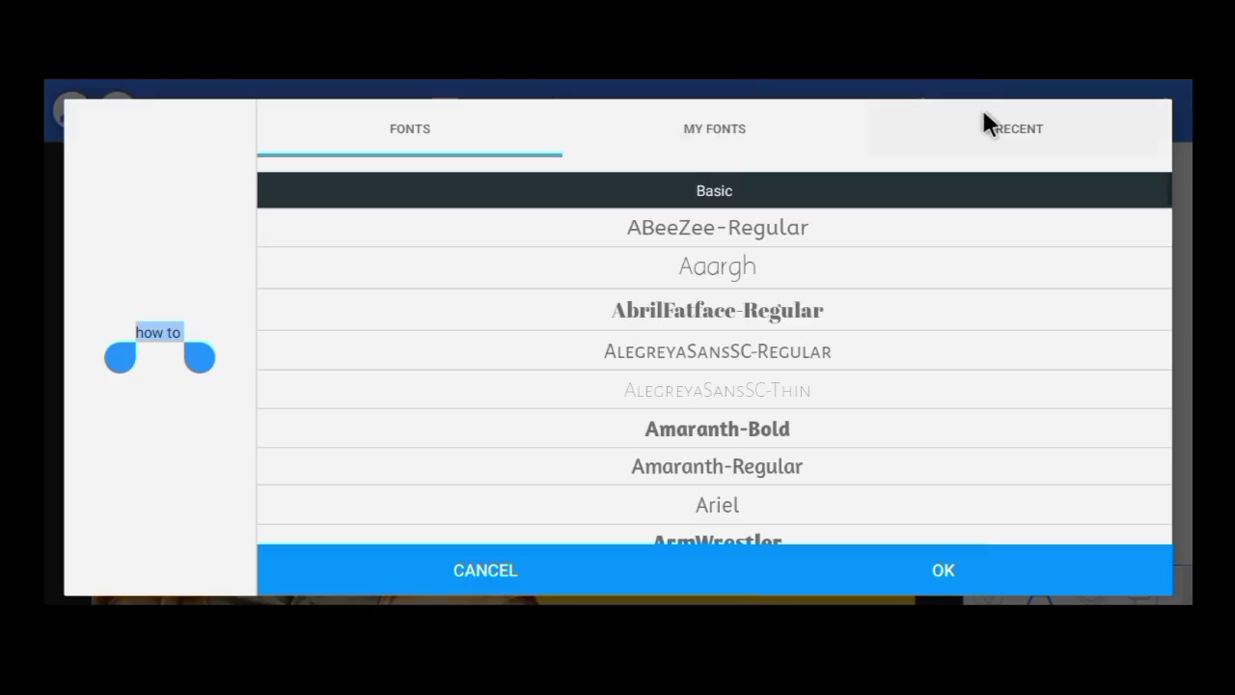
click(983, 114)
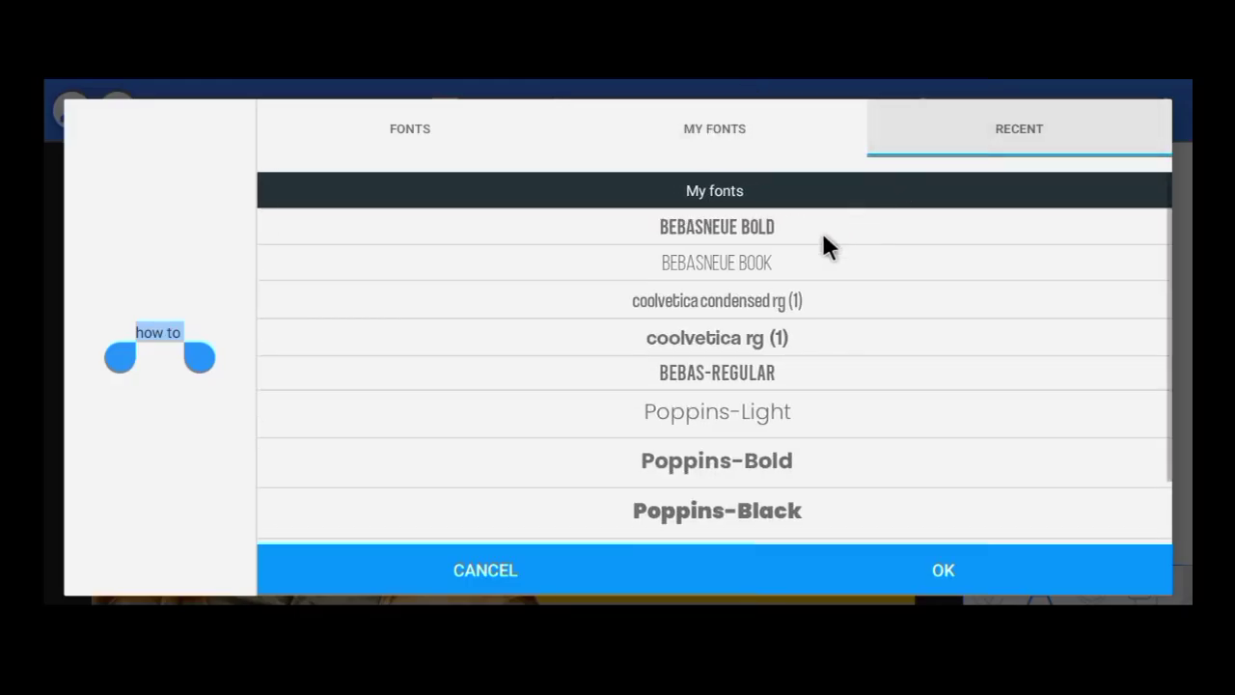
click(741, 369)
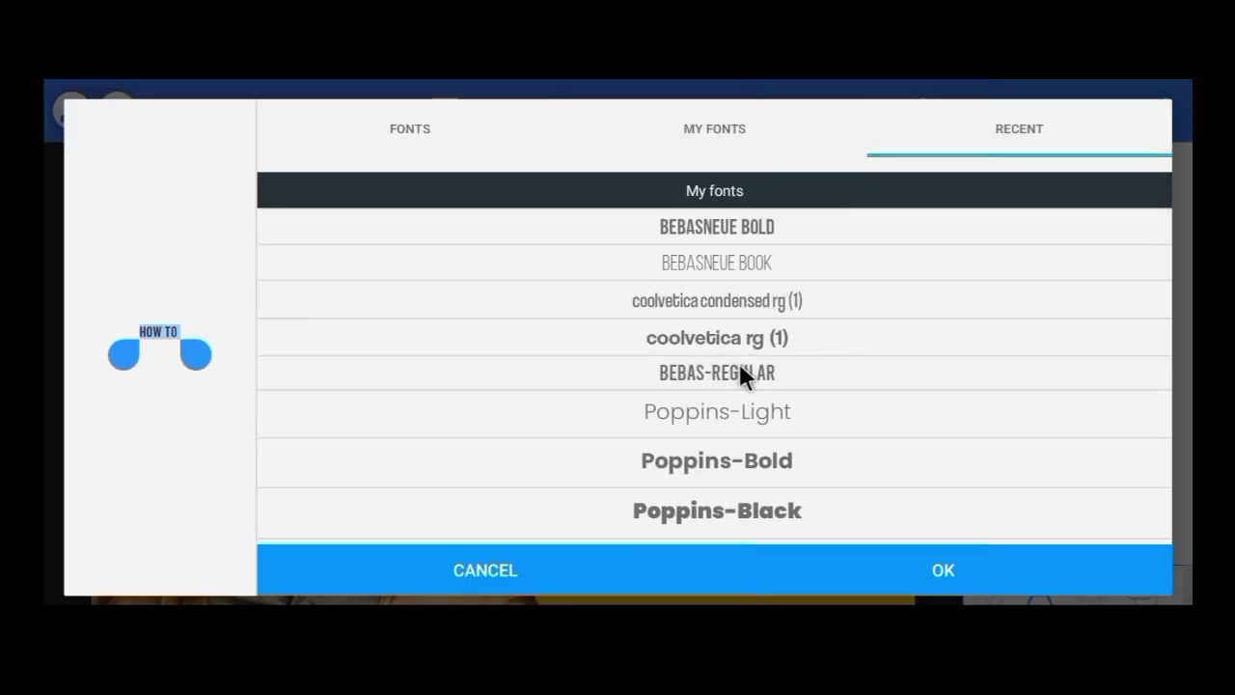
click(938, 577)
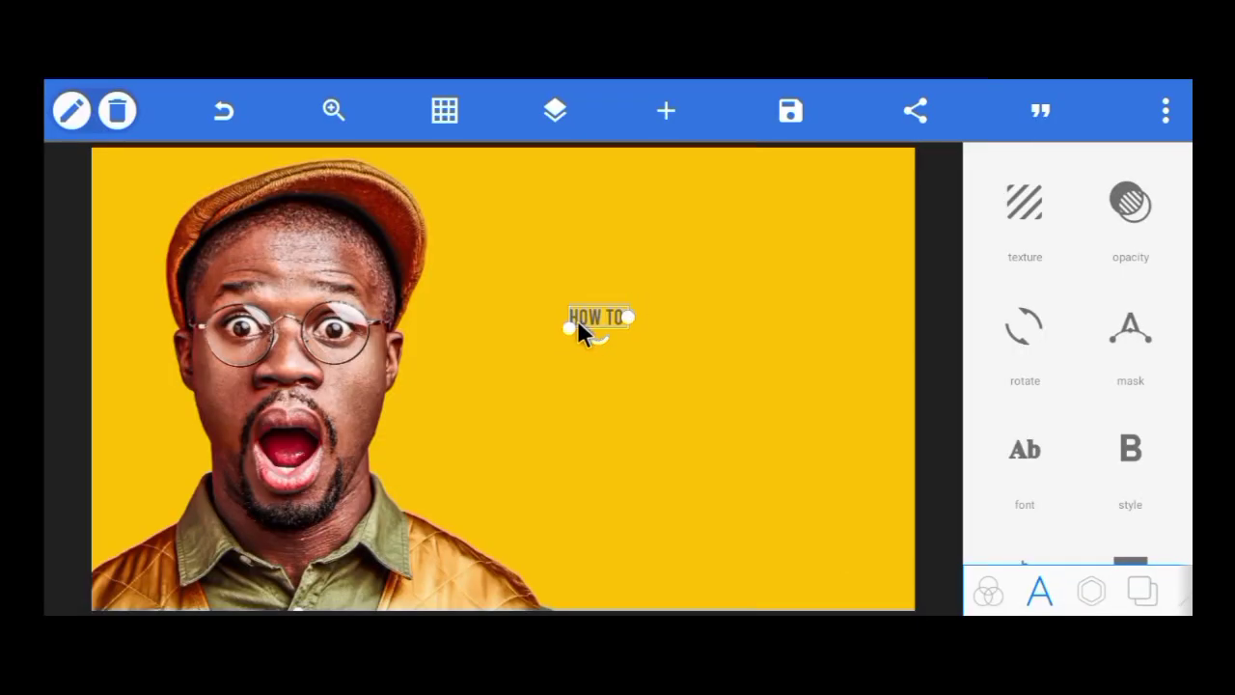
drag(572, 333, 498, 414)
drag(585, 322, 721, 274)
Recolour the "how to" text with the custom near-black colour #080808 and apply it
scroll(1161, 469, down, 10)
scroll(1133, 357, up, 3)
scroll(1134, 357, down, 5)
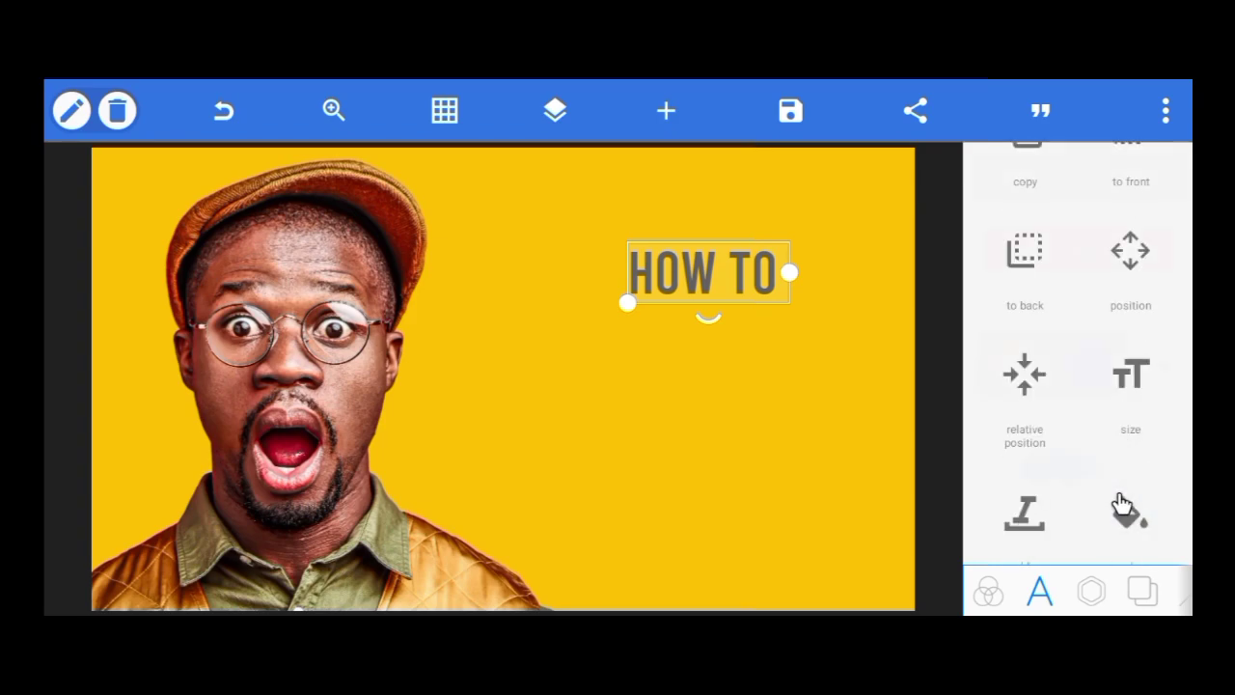
click(1124, 500)
click(1157, 366)
drag(589, 331, 501, 368)
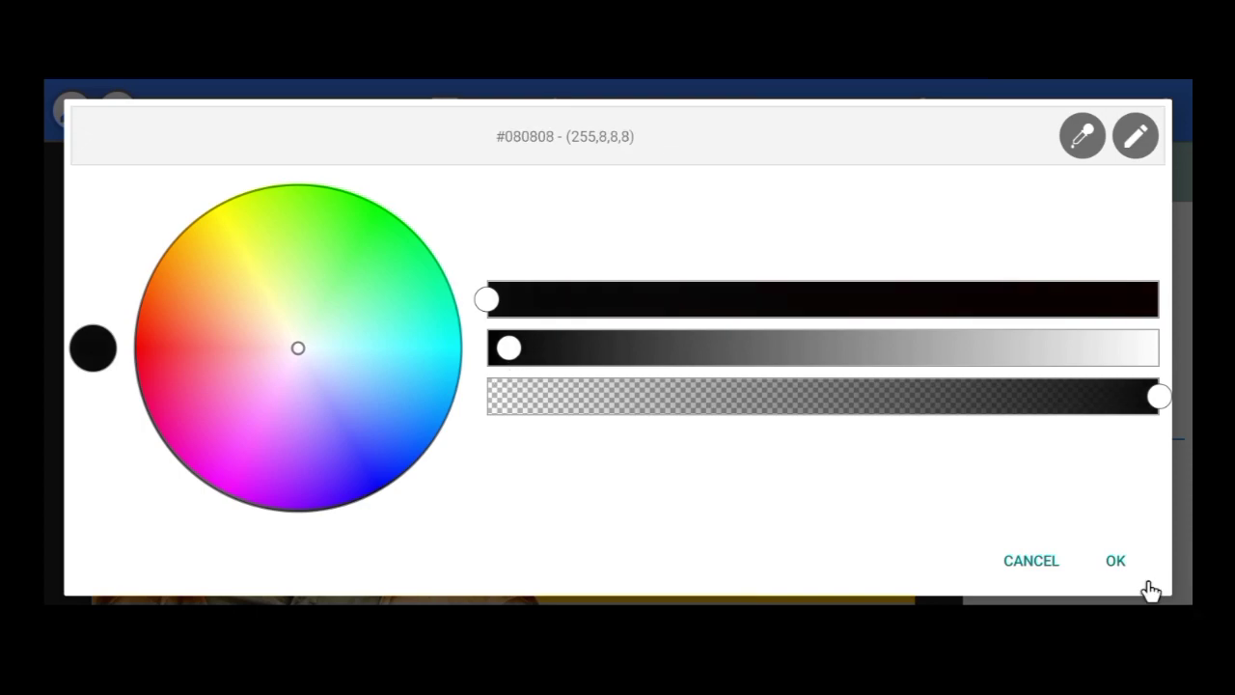
click(1114, 563)
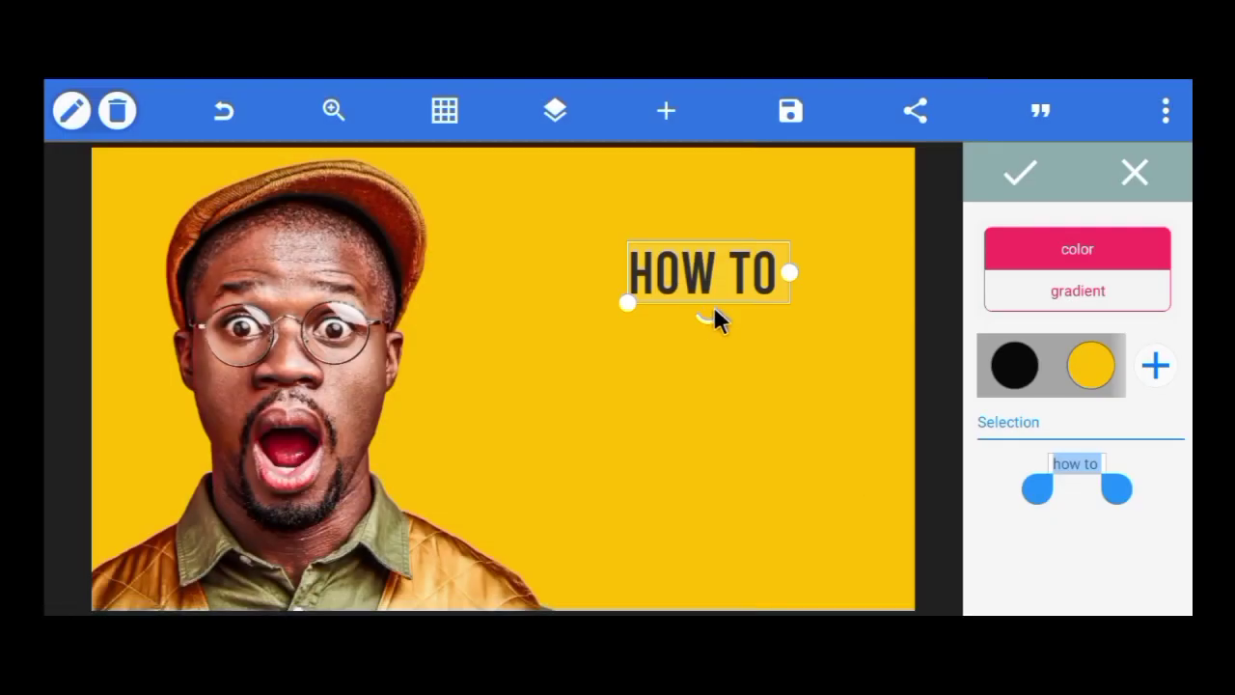
click(1025, 175)
Set the letter spacing of the "how to" text to -7 and enlarge the text further
scroll(1111, 408, down, 10)
scroll(1065, 415, down, 5)
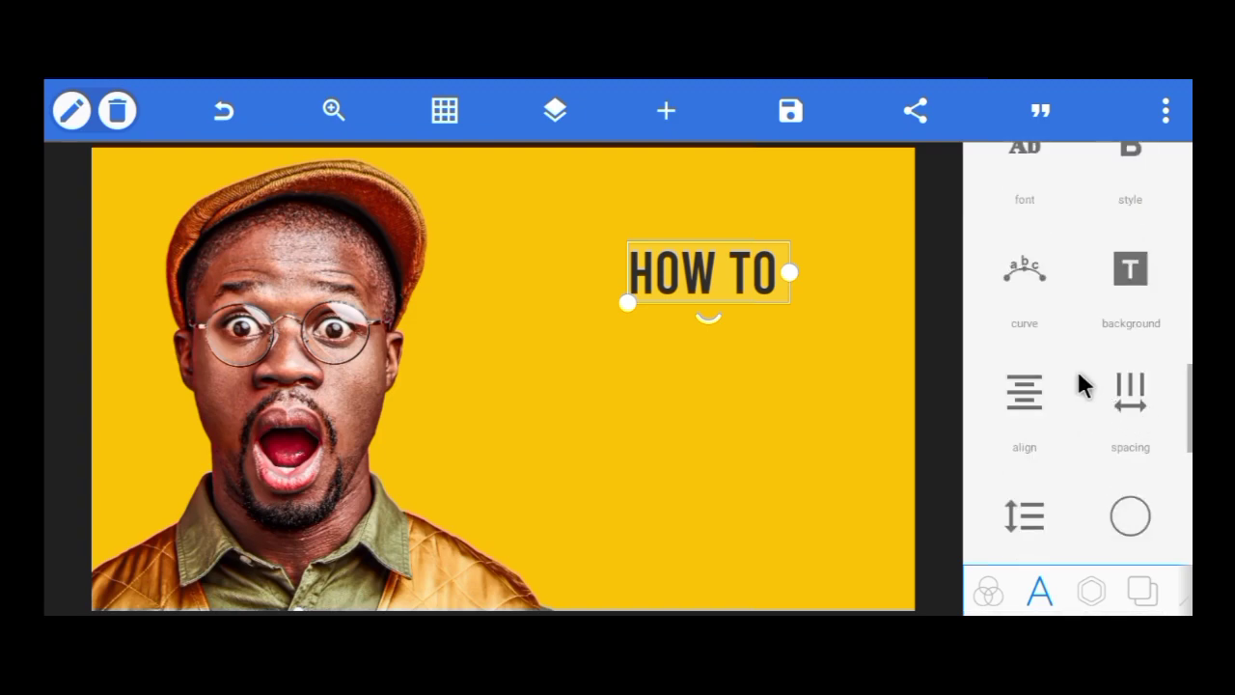
click(1124, 407)
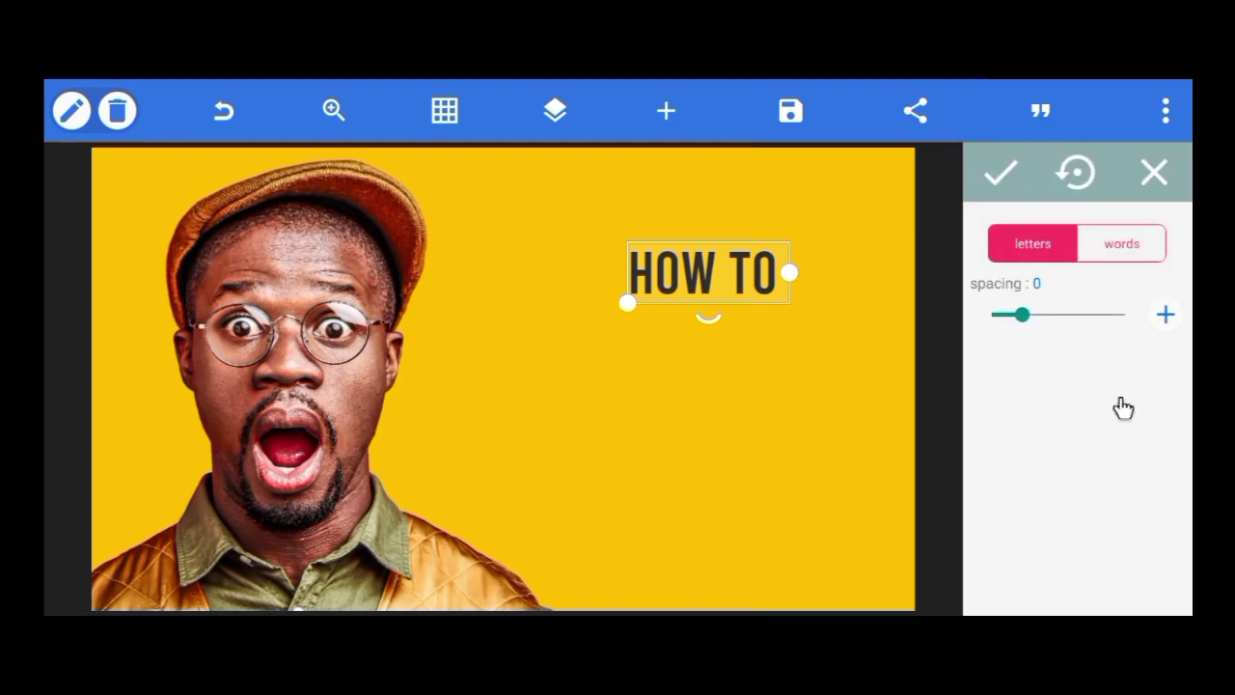
drag(1019, 316, 1007, 320)
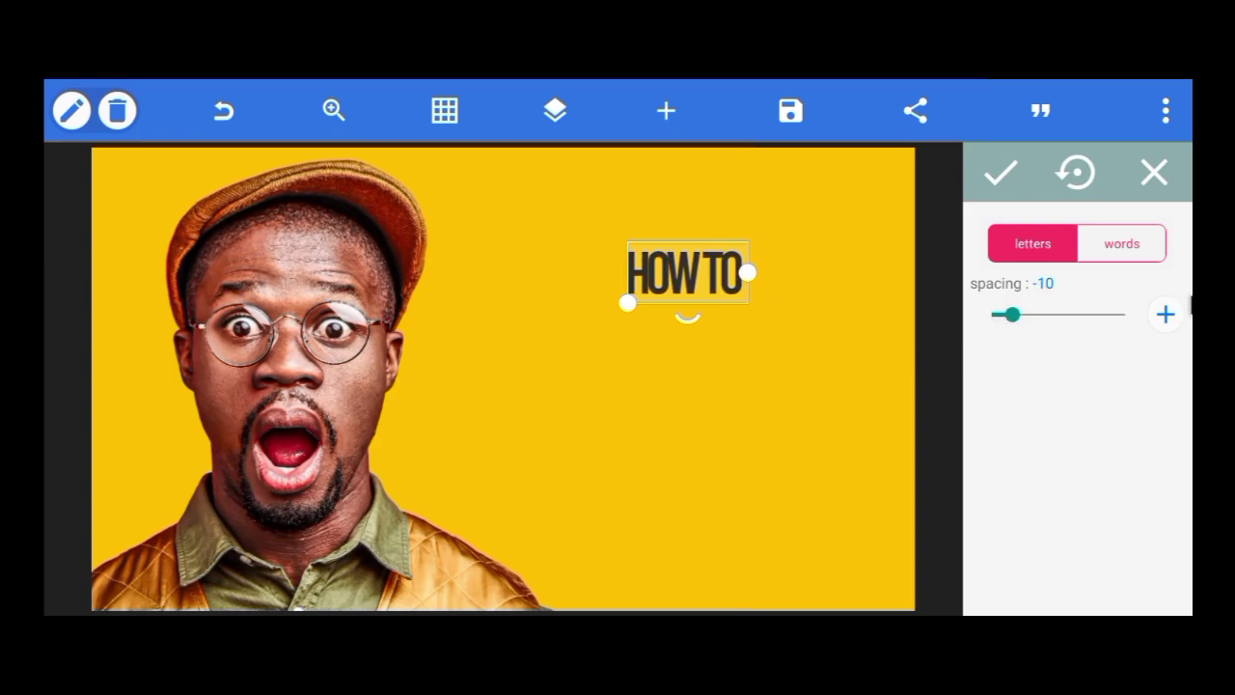
click(1163, 315)
click(1163, 315)
click(1163, 315)
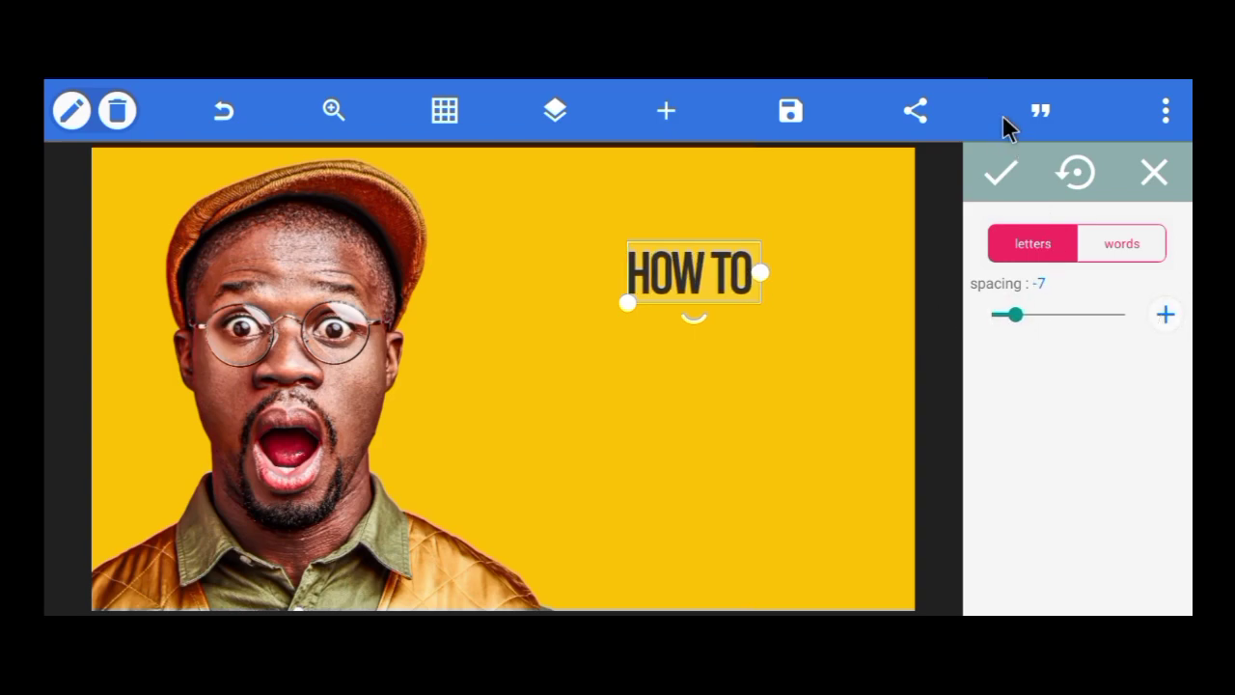
click(999, 175)
drag(617, 320, 542, 365)
drag(703, 318, 777, 308)
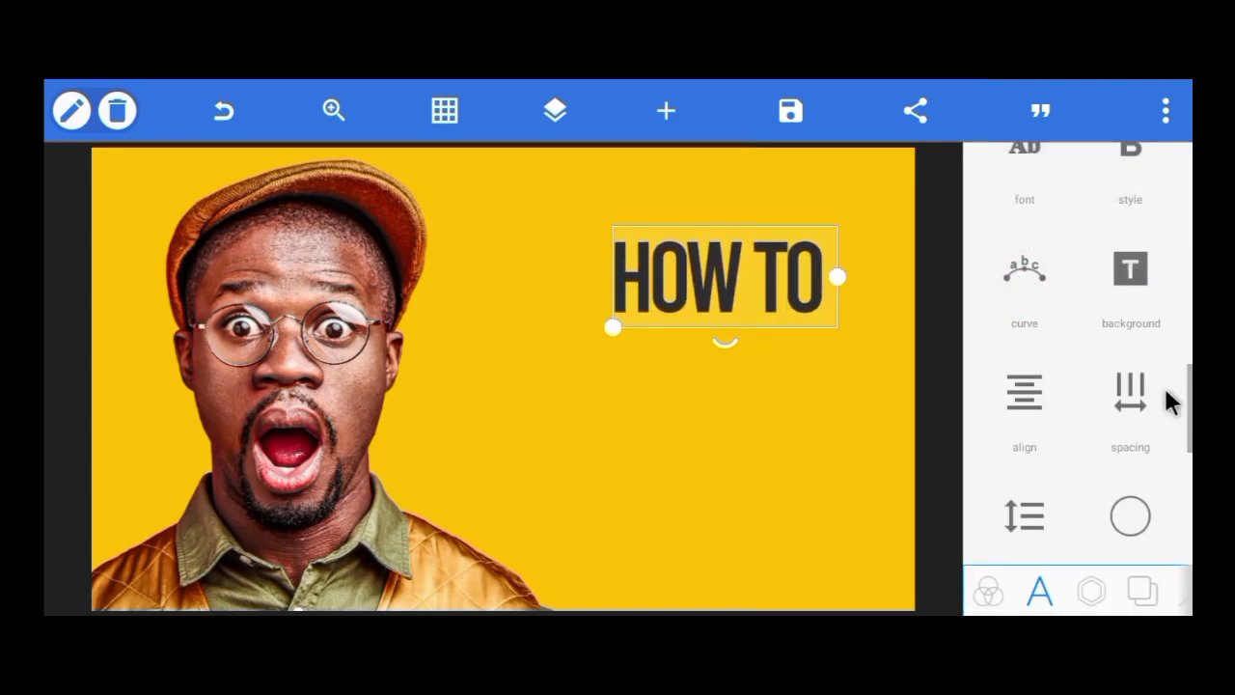
Duplicate the "how to" text and place the copy below the original
scroll(1149, 381, up, 5)
click(1022, 444)
drag(137, 174, 640, 395)
Replace the copied text's wording with "create a YouTube thumbnail" and place it beside the man's face
double_click(519, 353)
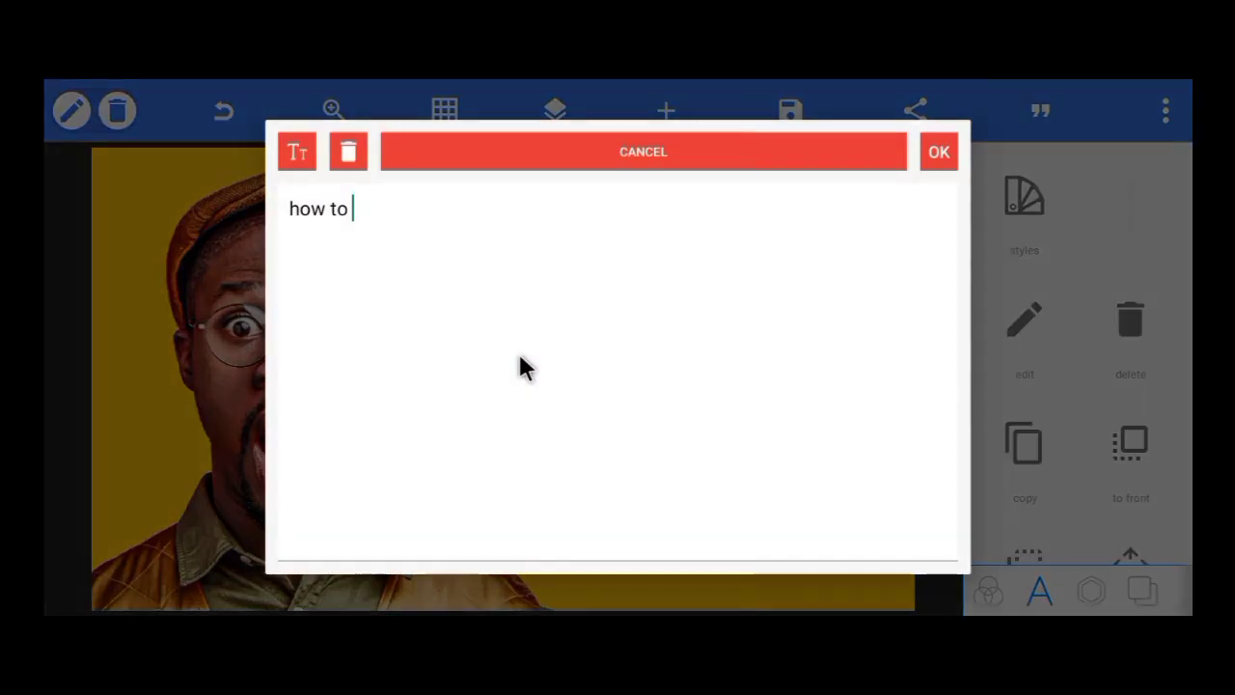
key(BackSpace)
key(BackSpace)
key(BackSpace)
key(BackSpace)
key(BackSpace)
key(BackSpace)
click(517, 349)
text(cre)
click(616, 255)
text(a you)
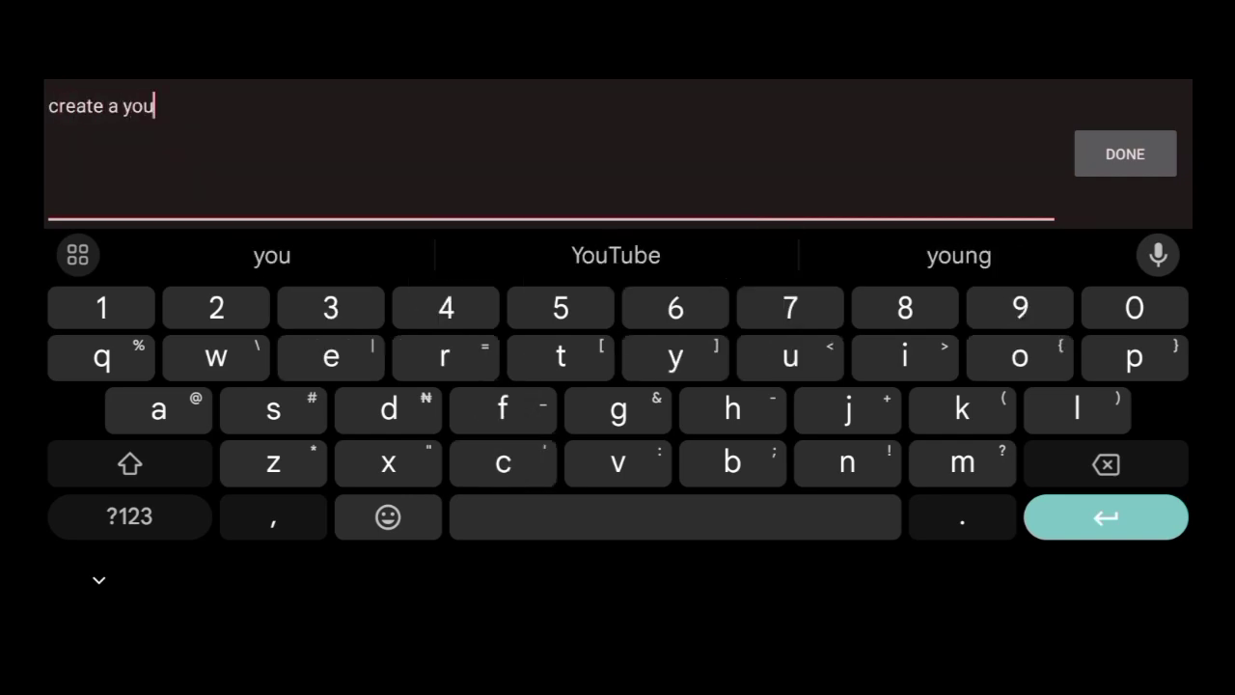
click(615, 254)
text(thu)
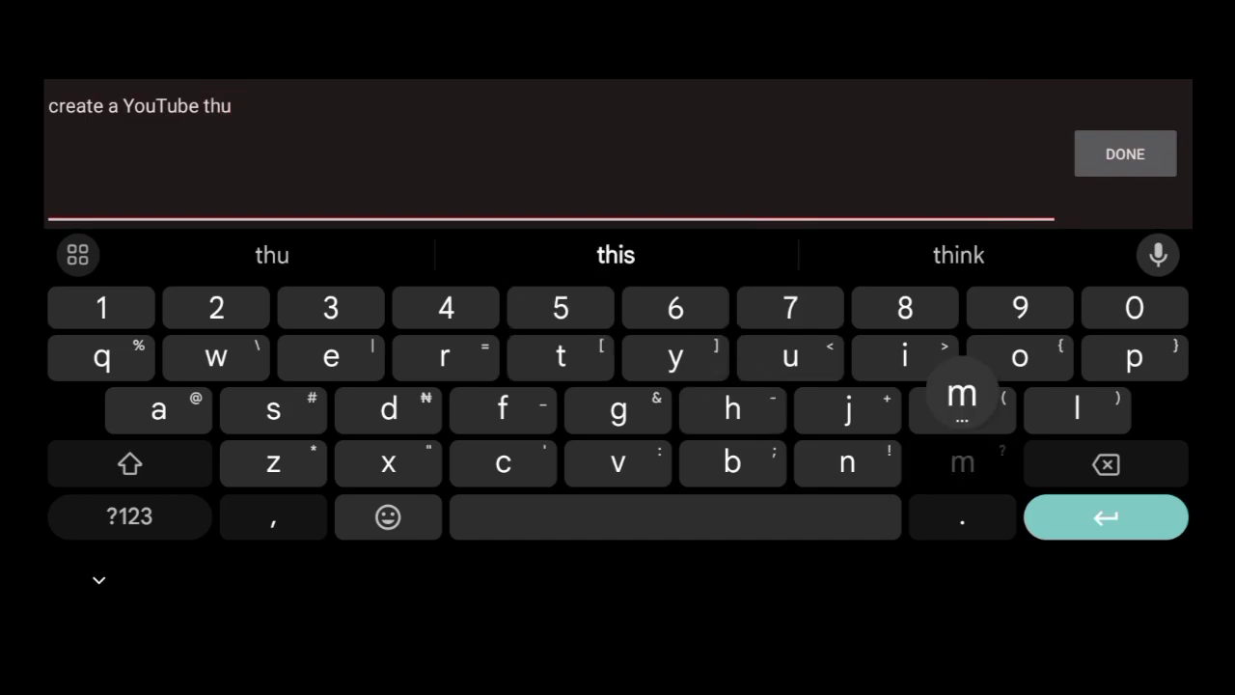
text(mbnail)
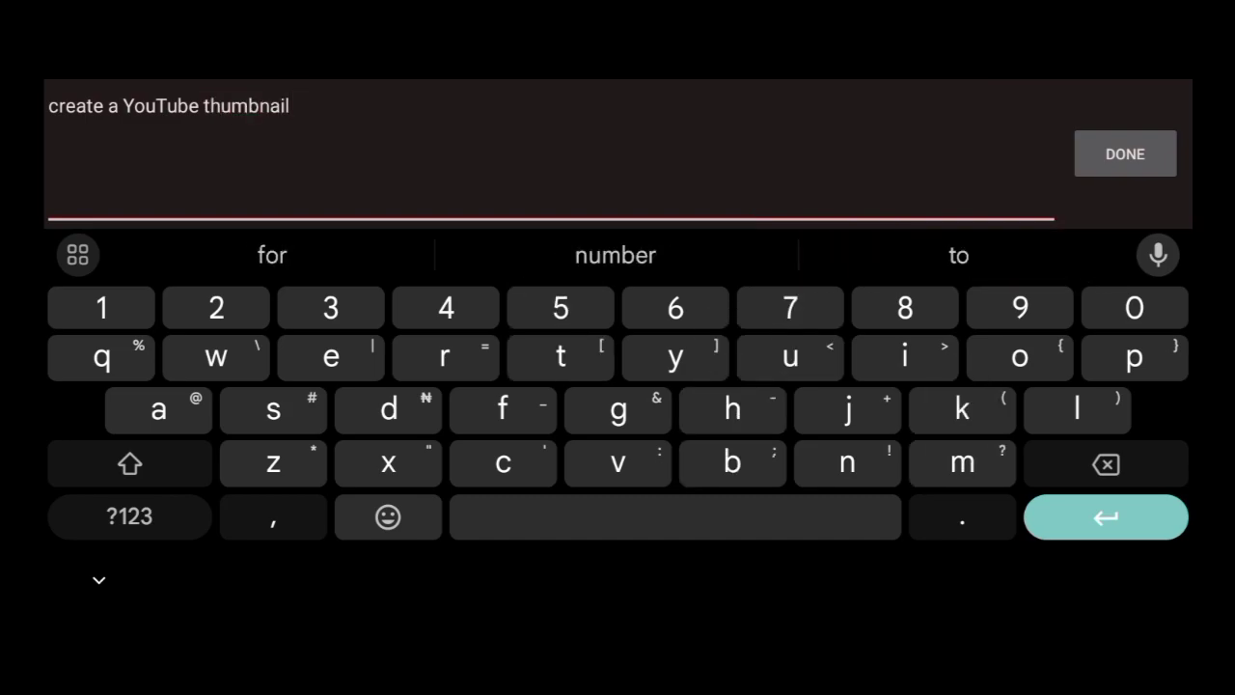
click(1124, 154)
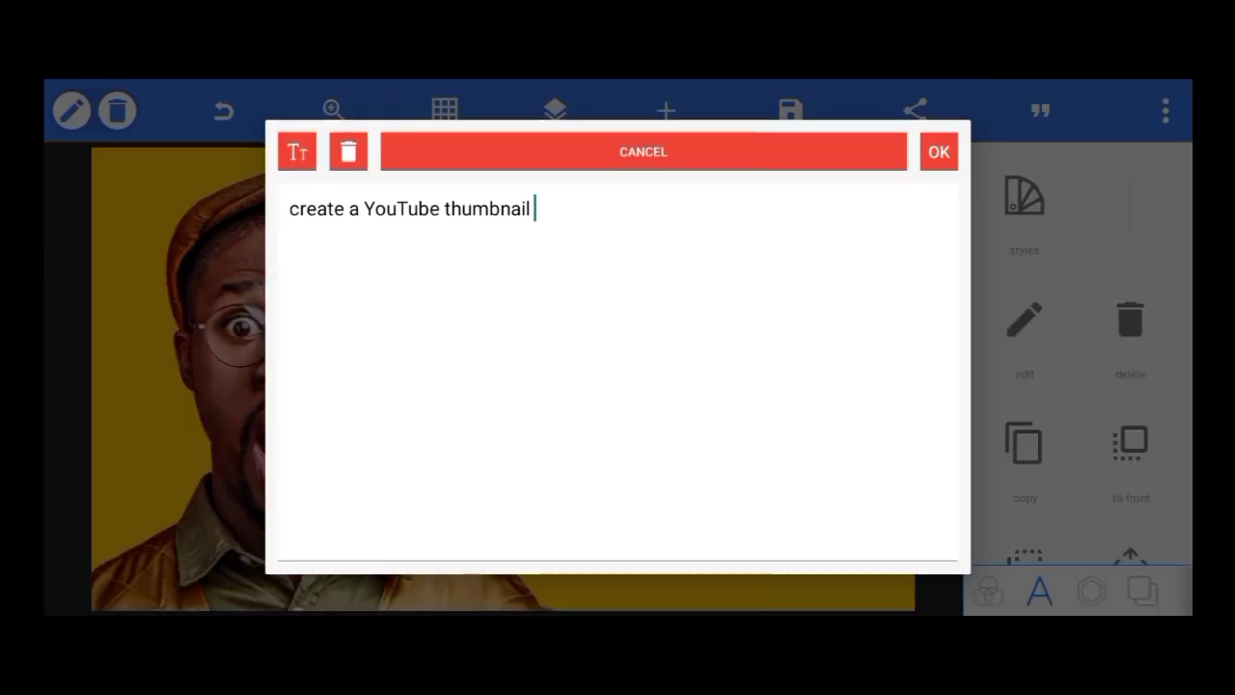
click(941, 156)
mouse_move(694, 390)
mouse_down()
mouse_move(664, 315)
mouse_move(700, 382)
mouse_up()
Align the lines of the "create a YouTube thumbnail" text to the right and apply the alignment
scroll(1075, 408, down, 10)
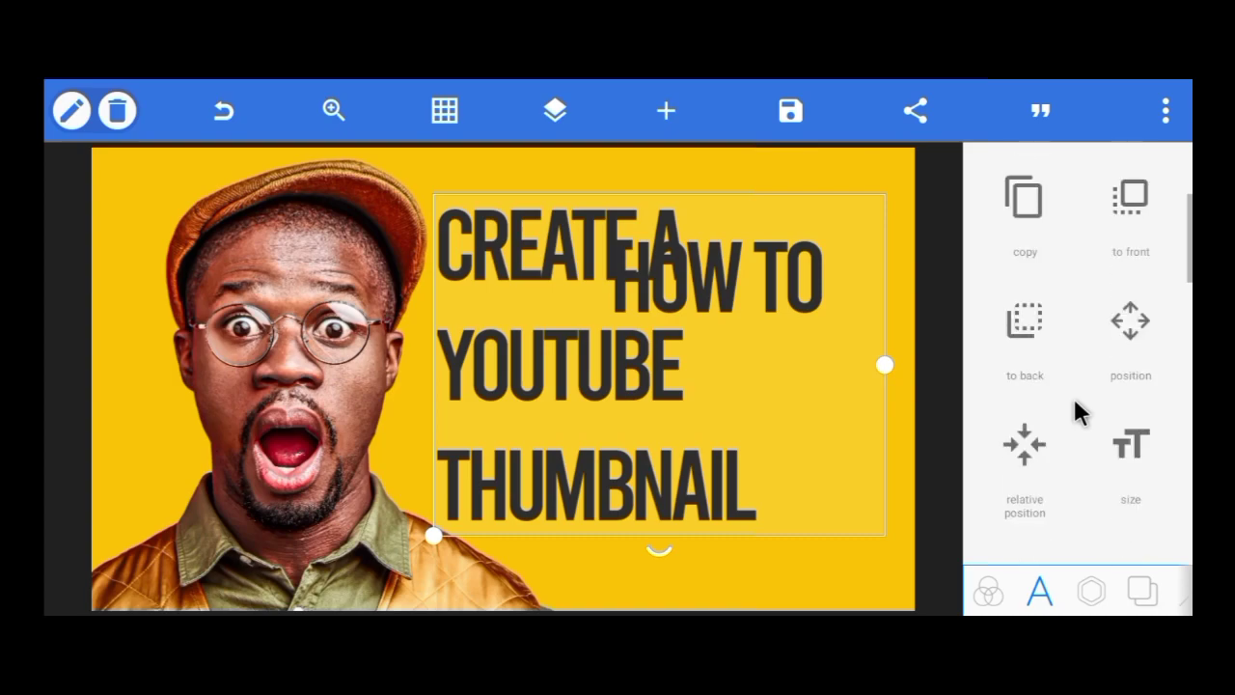
scroll(1075, 404, up, 2)
scroll(1081, 381, down, 5)
scroll(1069, 381, down, 3)
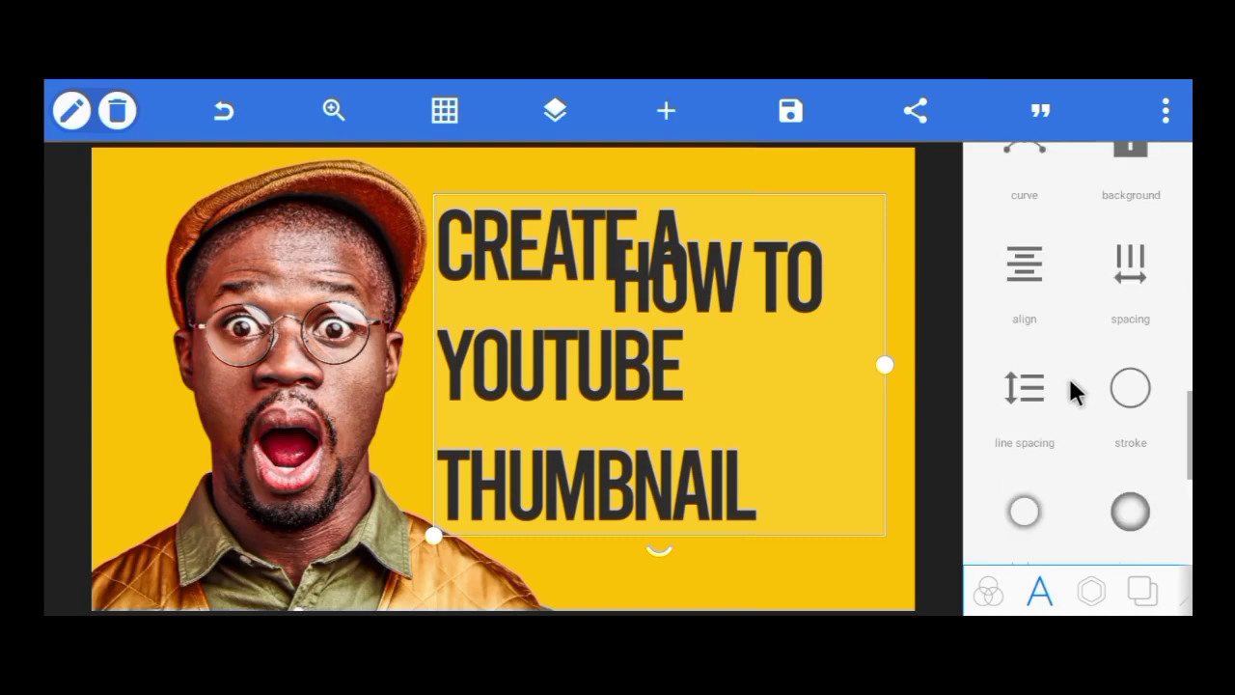
click(1035, 299)
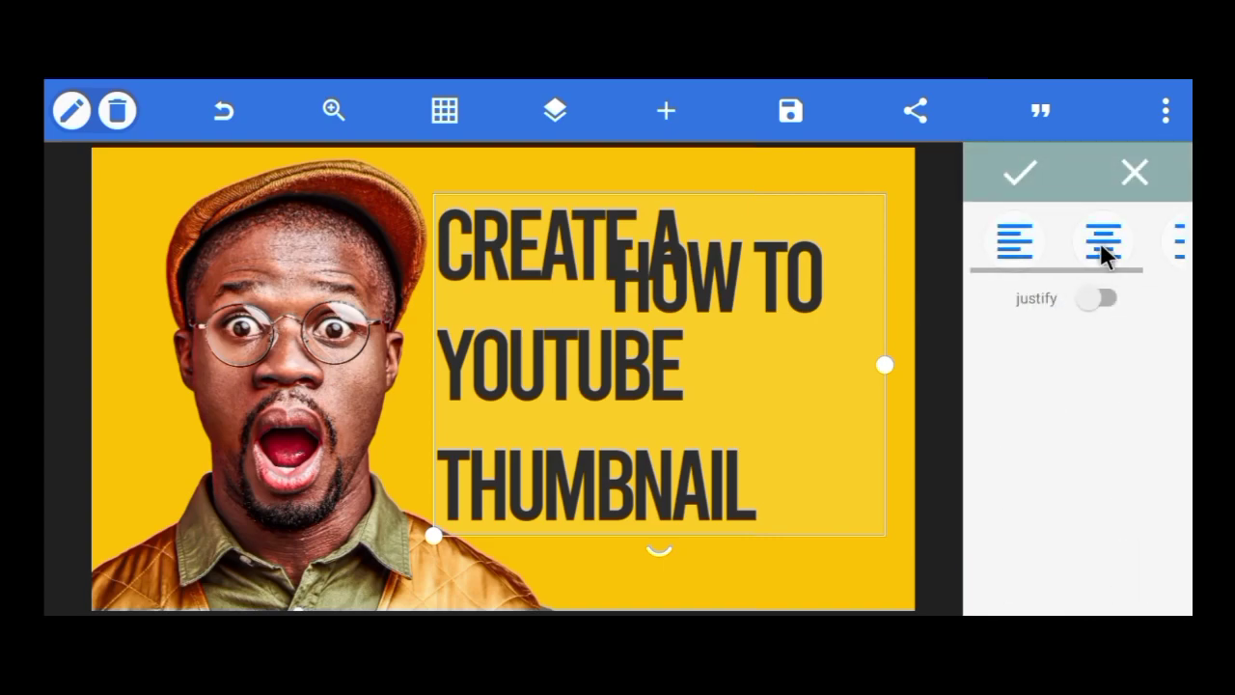
click(1168, 243)
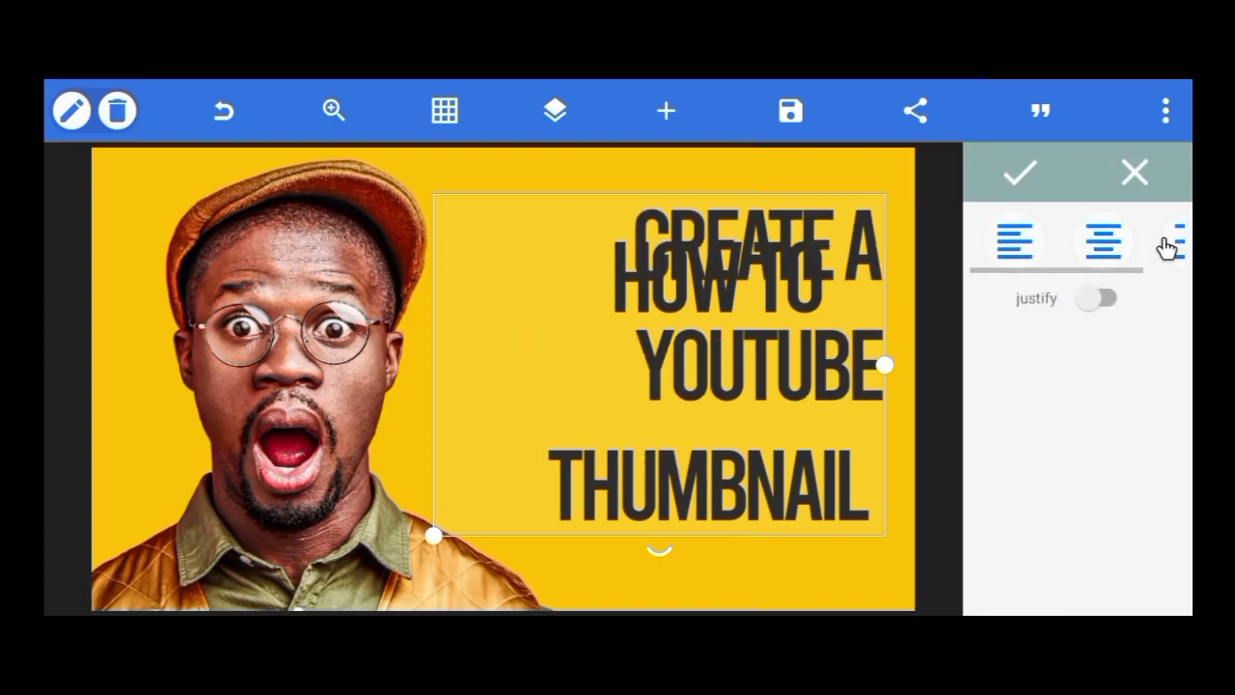
click(1030, 183)
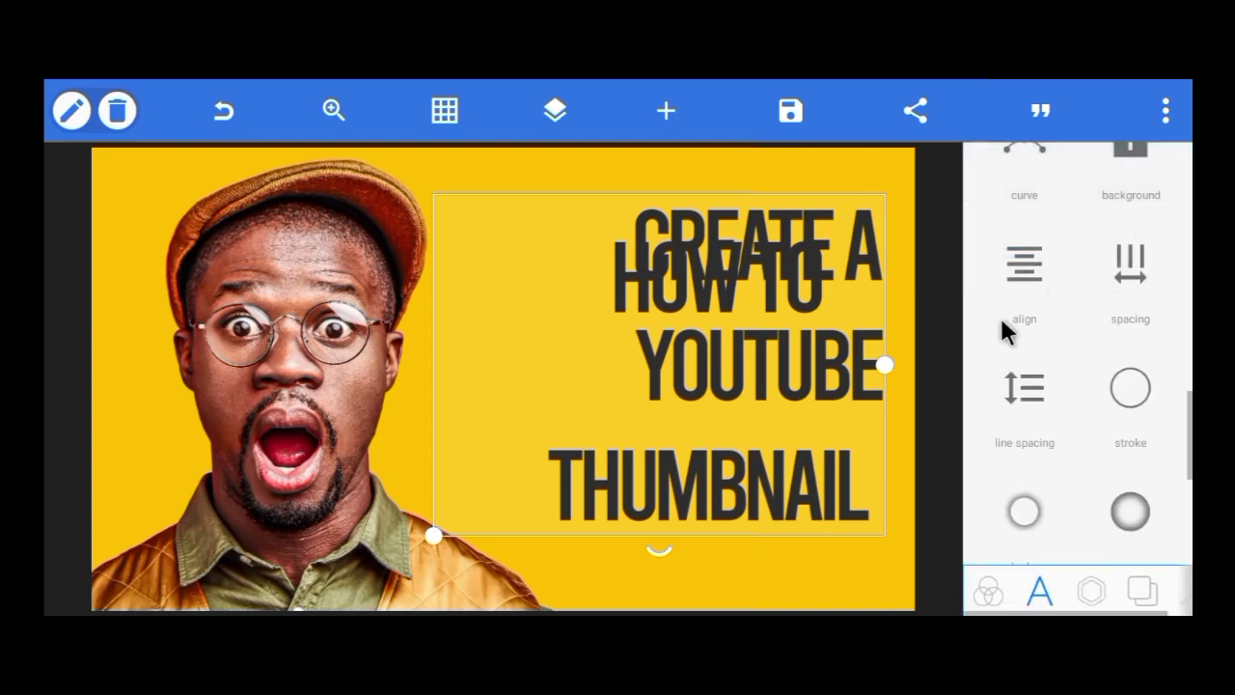
Tighten the line spacing of the "create a YouTube thumbnail" text and apply it
click(1018, 395)
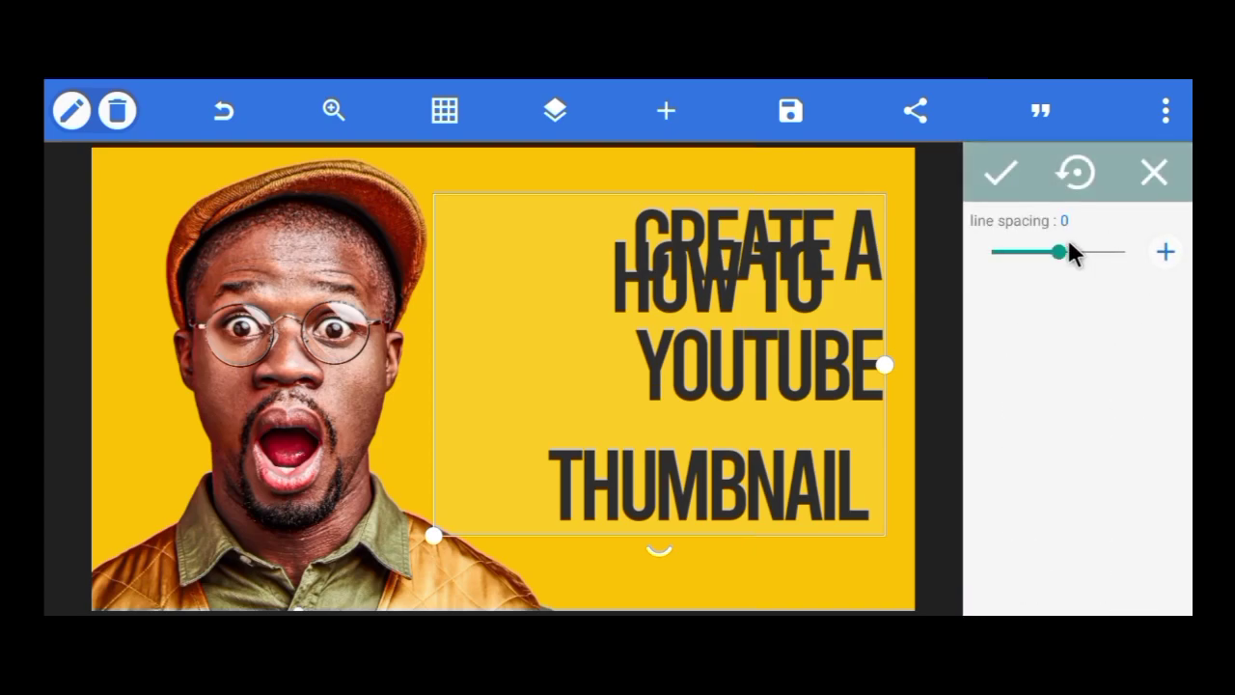
drag(1055, 258, 1014, 289)
click(1004, 172)
Arrange the "create a YouTube thumbnail" text in the lower right of the canvas and shrink "how to" above it
drag(706, 384, 739, 514)
click(661, 210)
click(673, 258)
drag(614, 327, 729, 289)
click(837, 475)
drag(888, 539, 864, 508)
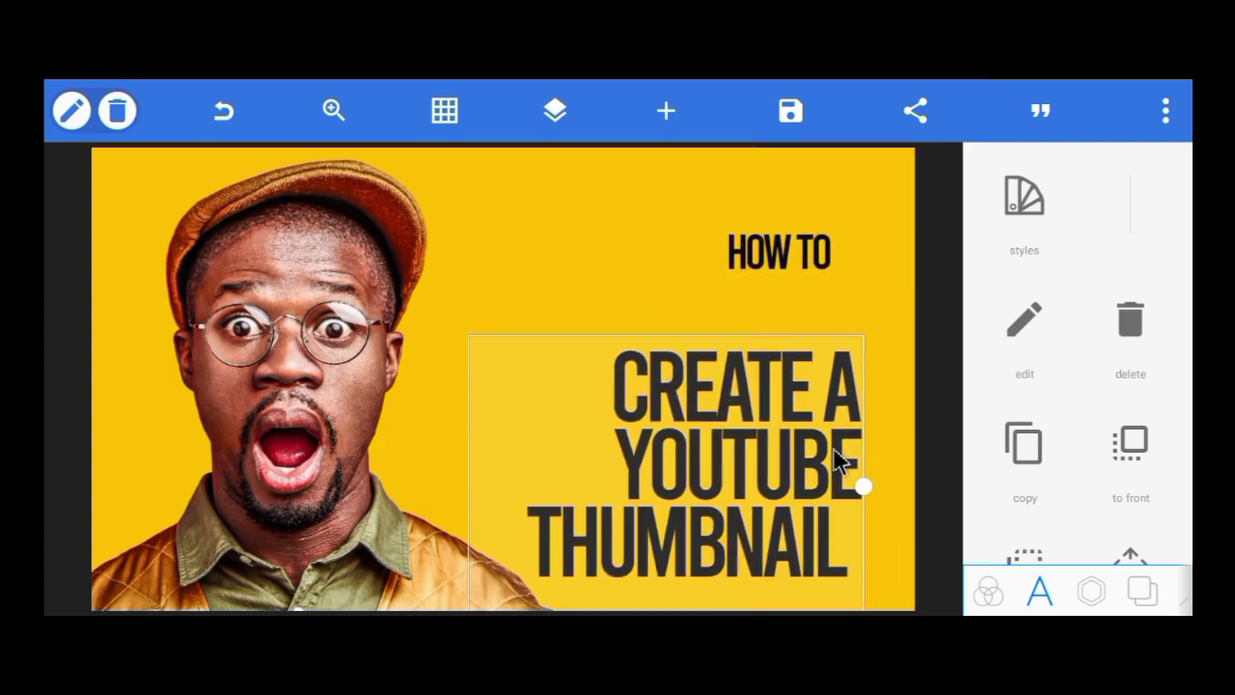
Remove the trailing space after "thumbnail" so the last line aligns with the right edge of the other lines
double_click(624, 337)
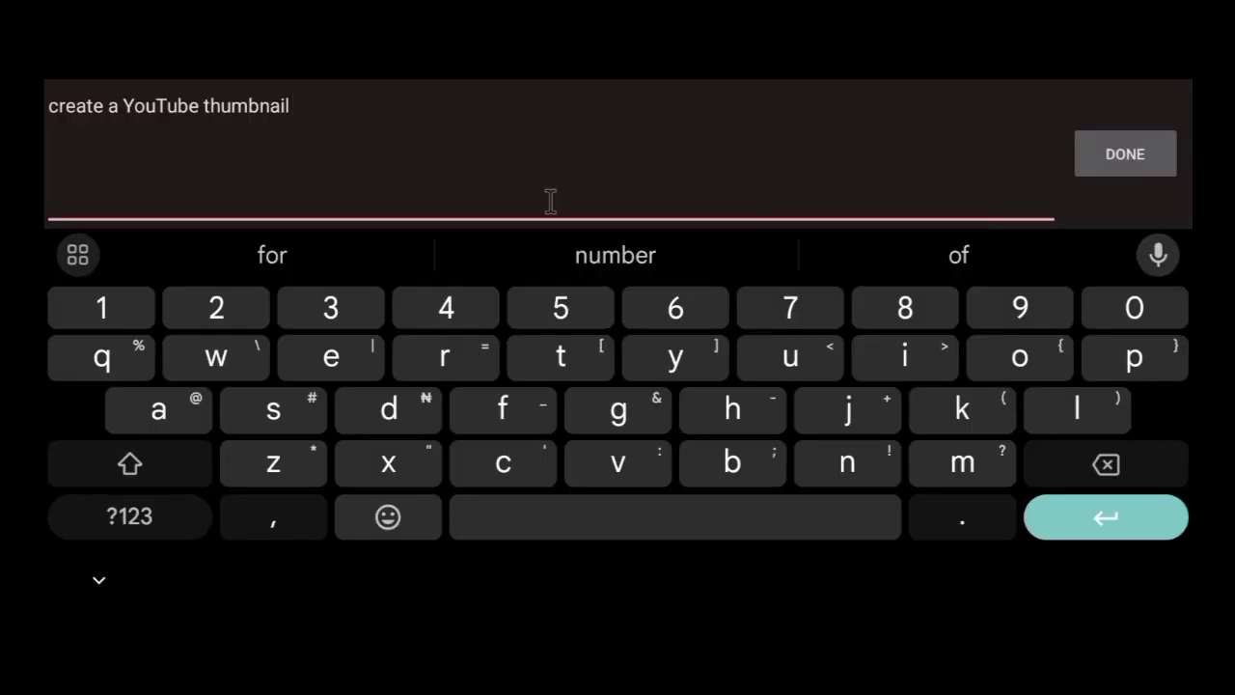
key(BackSpace)
key(Escape)
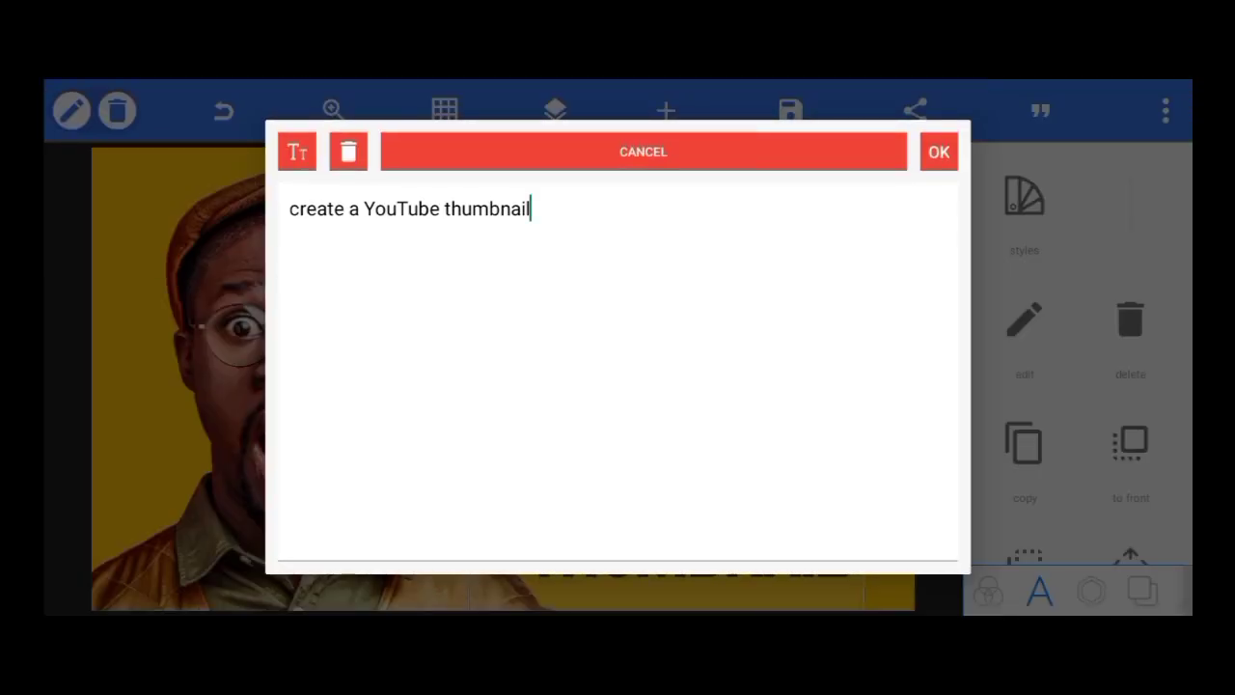
click(939, 152)
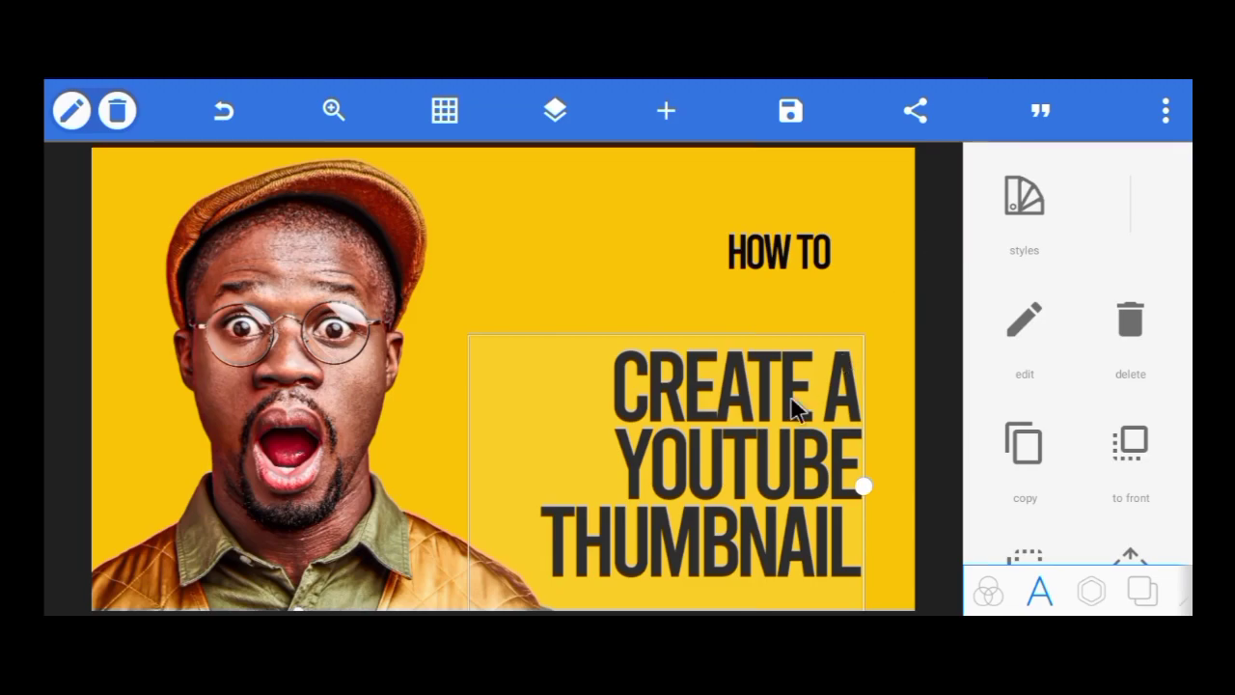
Move the "create a YouTube thumbnail" text up and place "how to" just above its right end
drag(724, 496, 712, 454)
click(582, 203)
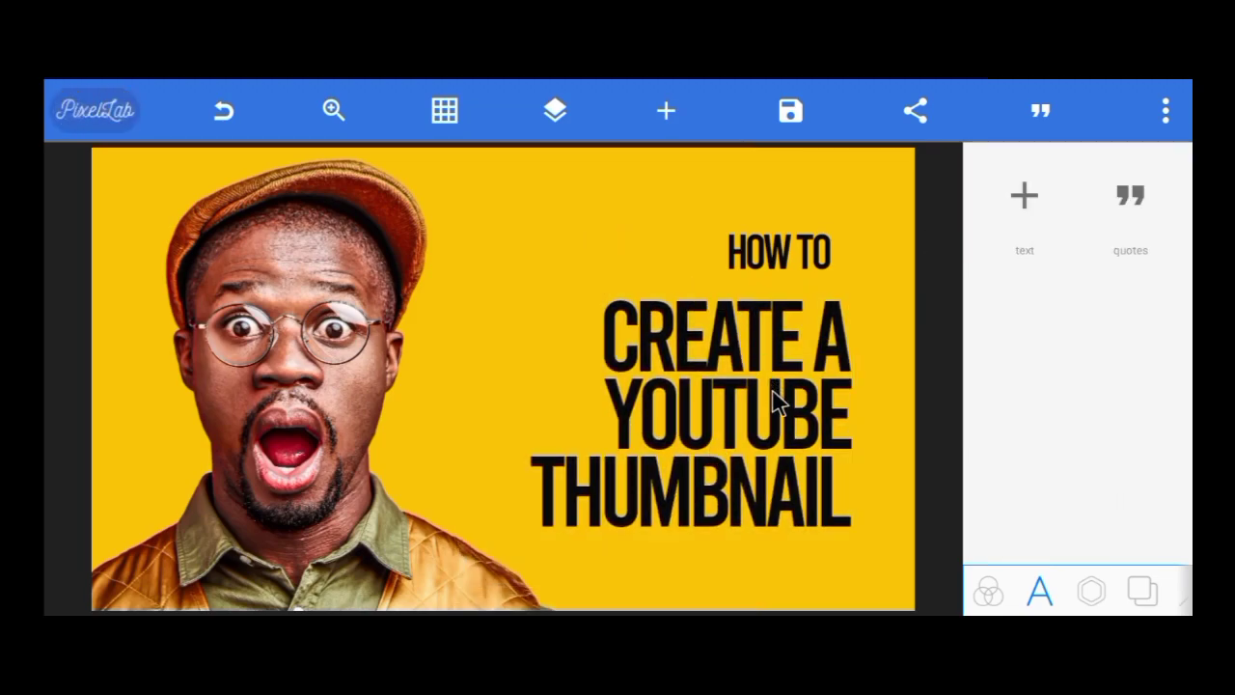
drag(795, 256, 696, 240)
drag(774, 397, 770, 381)
drag(676, 262, 785, 277)
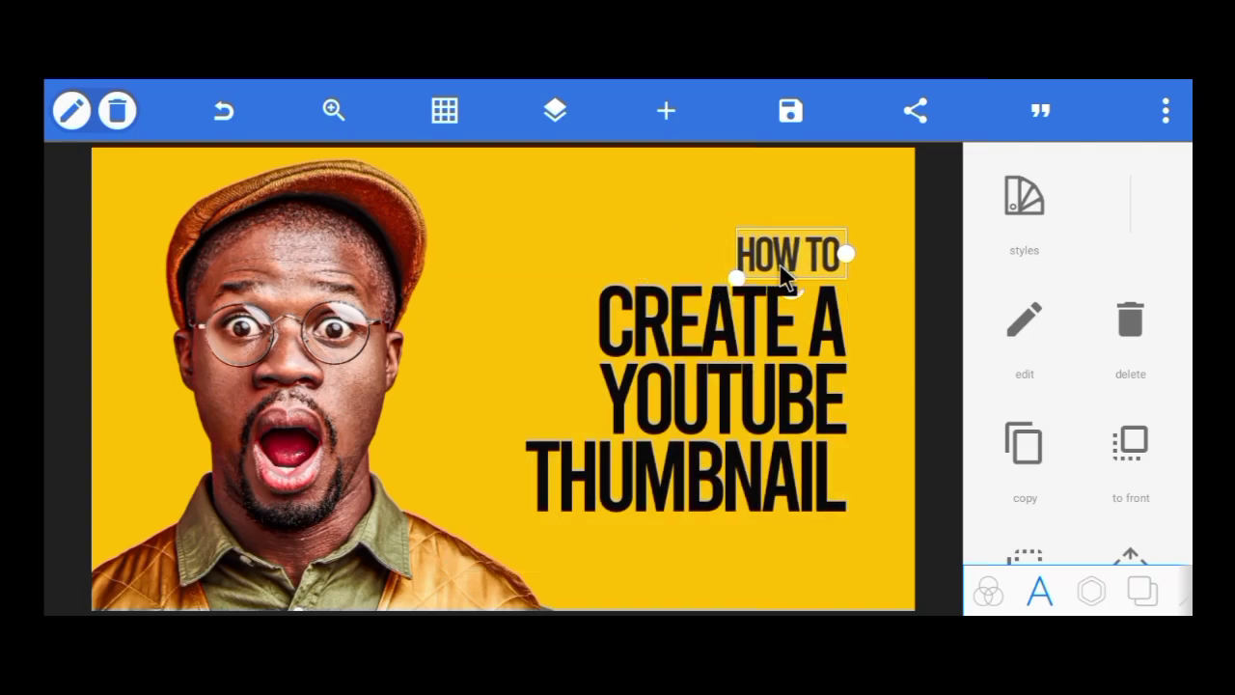
Show the grid and move the middle vertical guide line to just beyond the right edge of the text
click(444, 113)
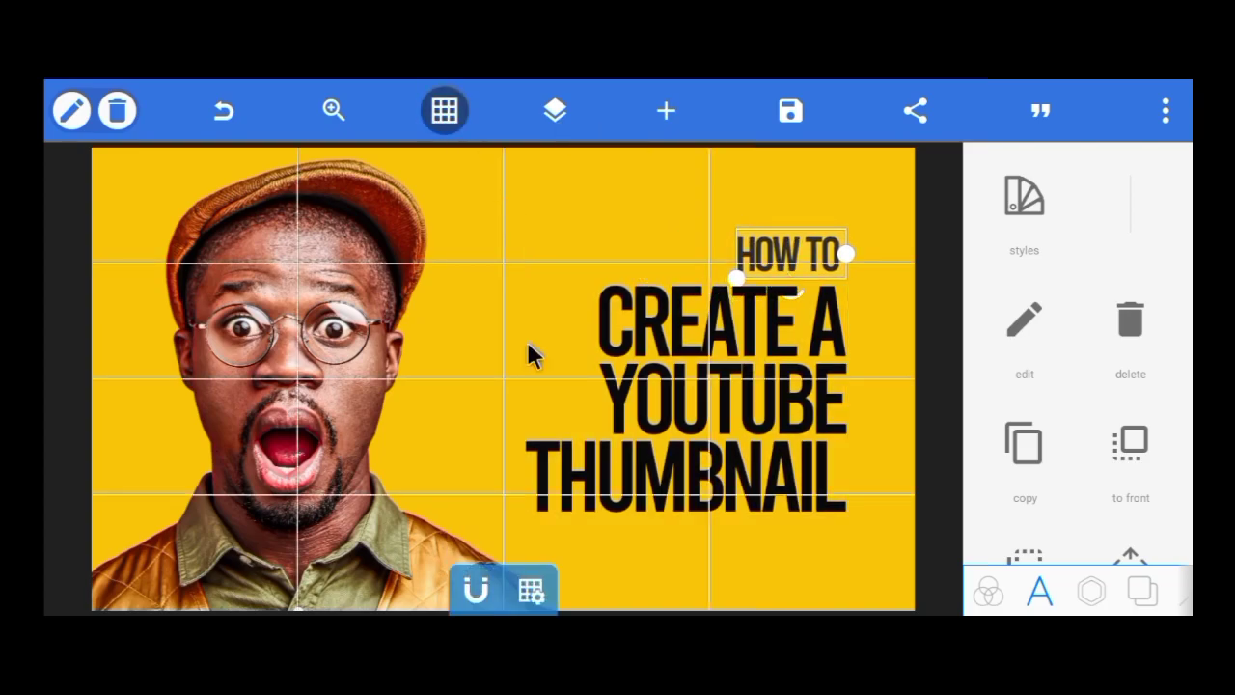
click(535, 593)
drag(503, 449, 968, 439)
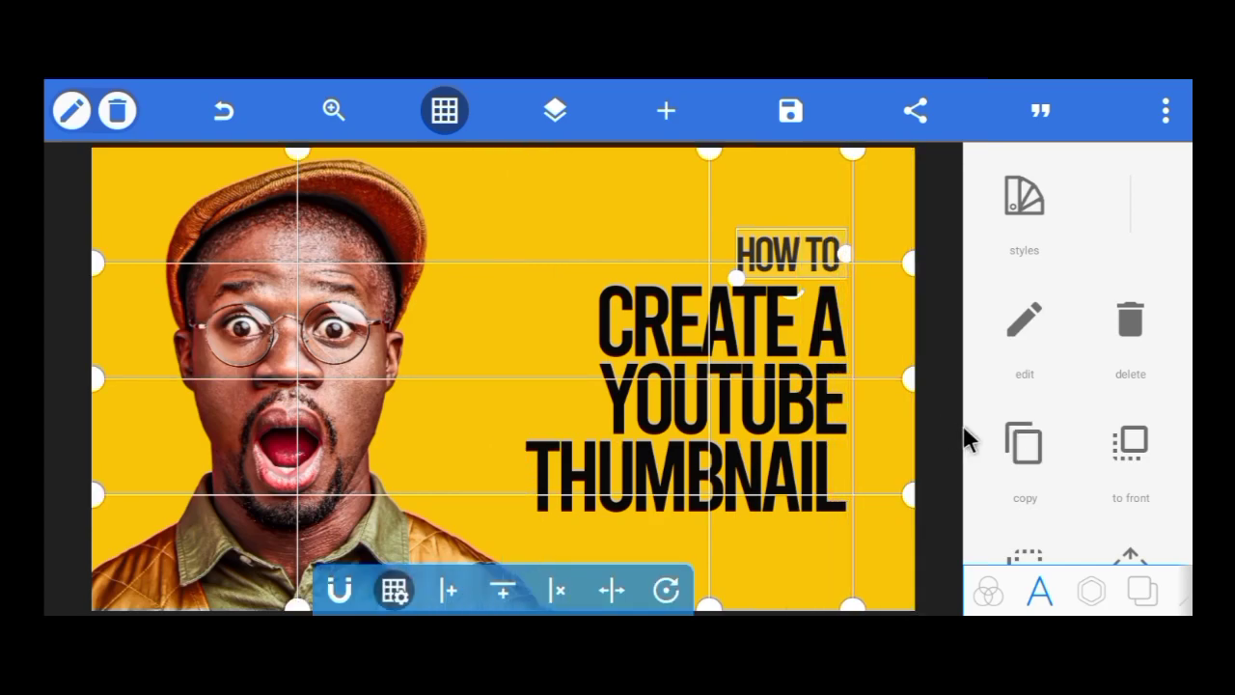
click(393, 590)
Align the "create a YouTube thumbnail" text box to the vertical guide and adjust the right edge of the "how to" box
click(812, 318)
mouse_move(813, 317)
mouse_down()
mouse_move(823, 315)
mouse_move(813, 315)
mouse_up()
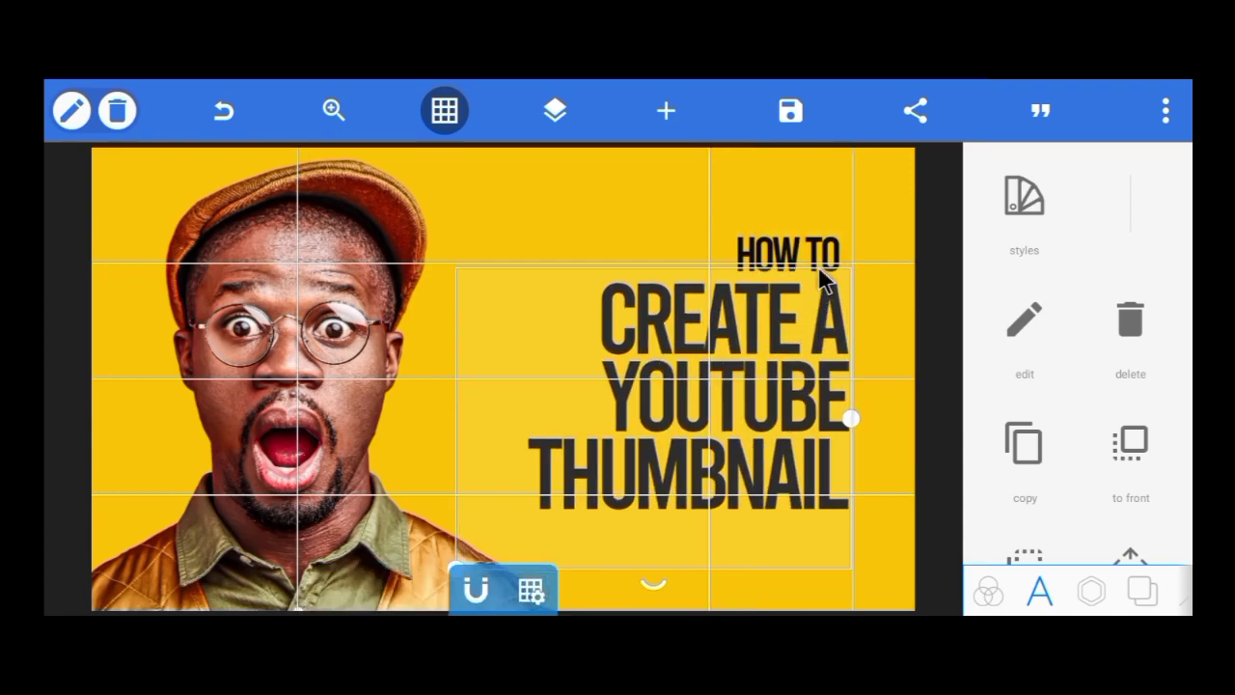
click(817, 265)
mouse_move(847, 251)
mouse_down()
mouse_move(821, 229)
mouse_move(846, 254)
mouse_up()
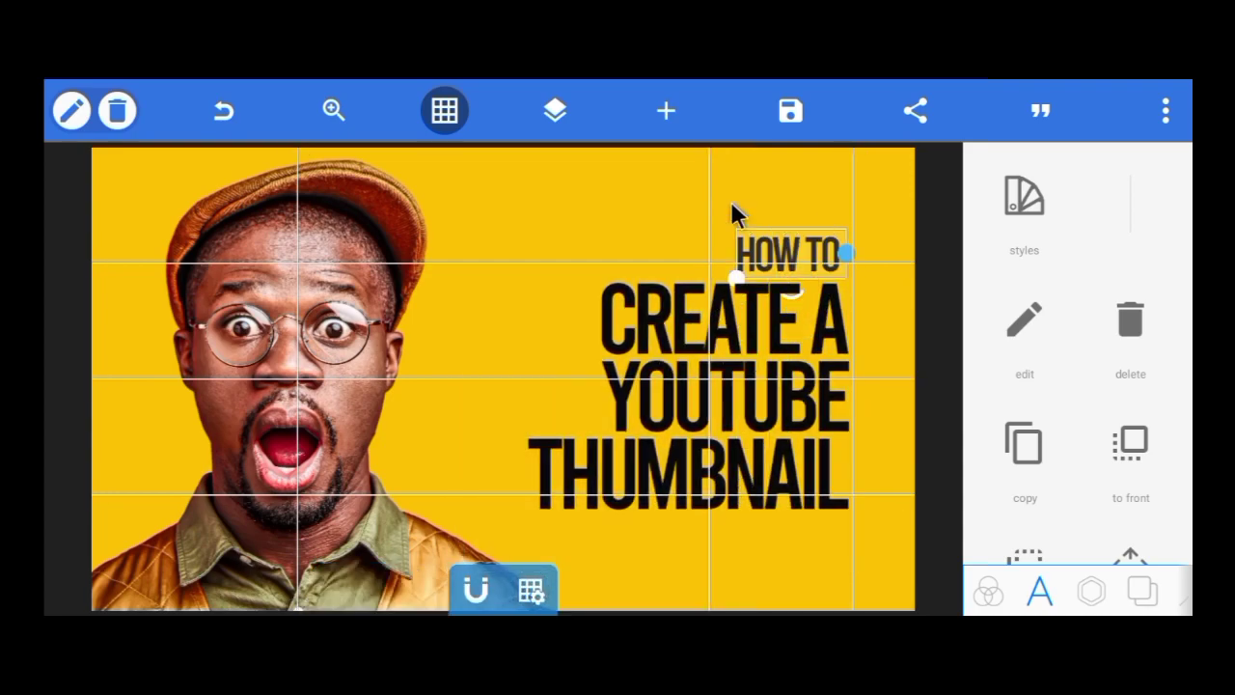